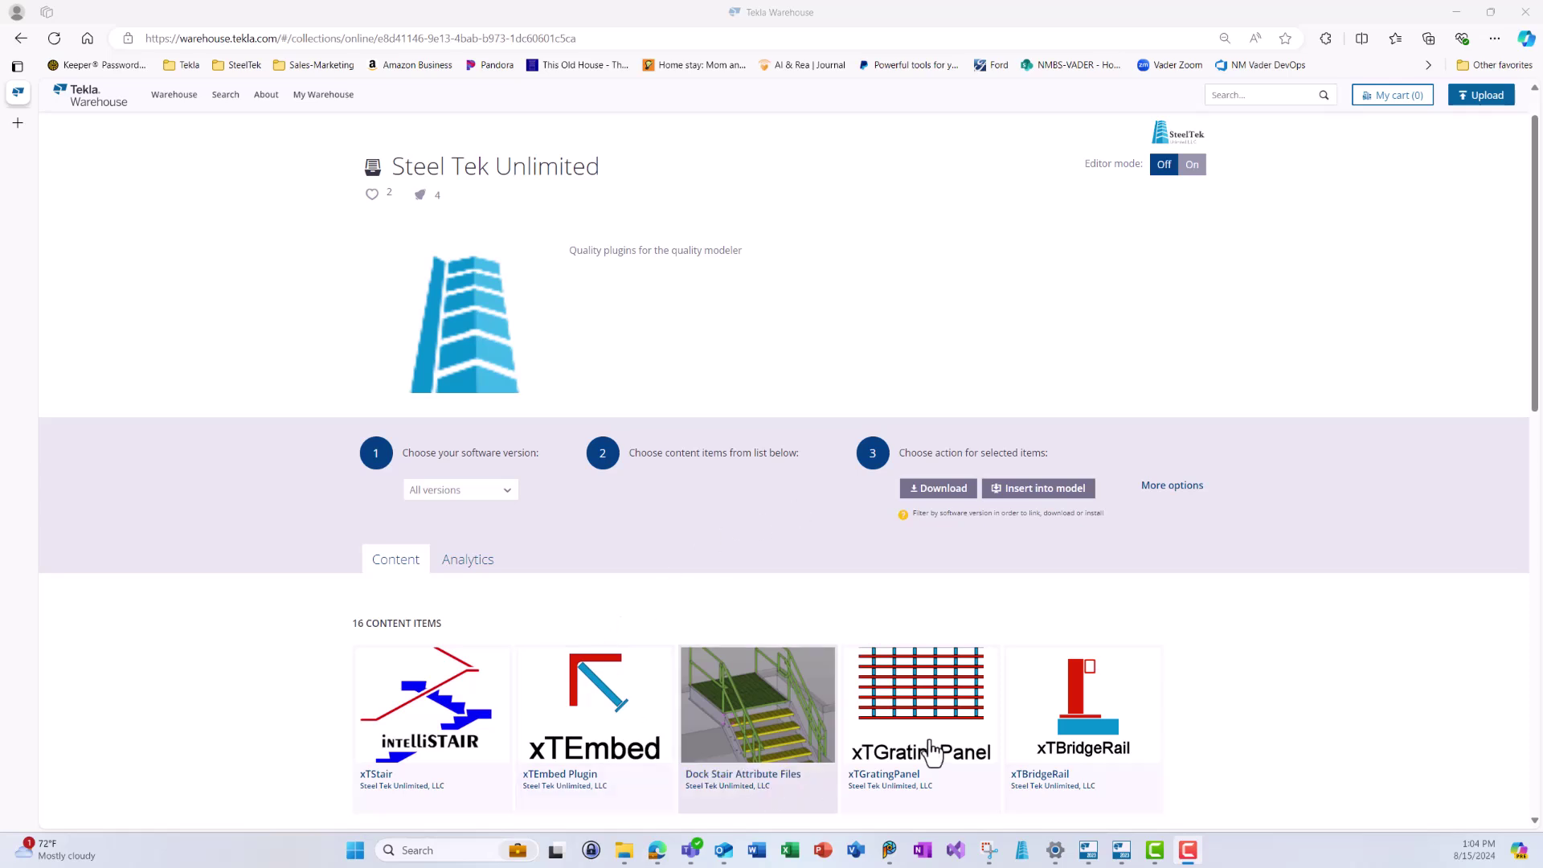
Open the Dock Stair Attribute Files v1.0 page in Tekla Warehouse and reveal its download options
left_click(784, 714)
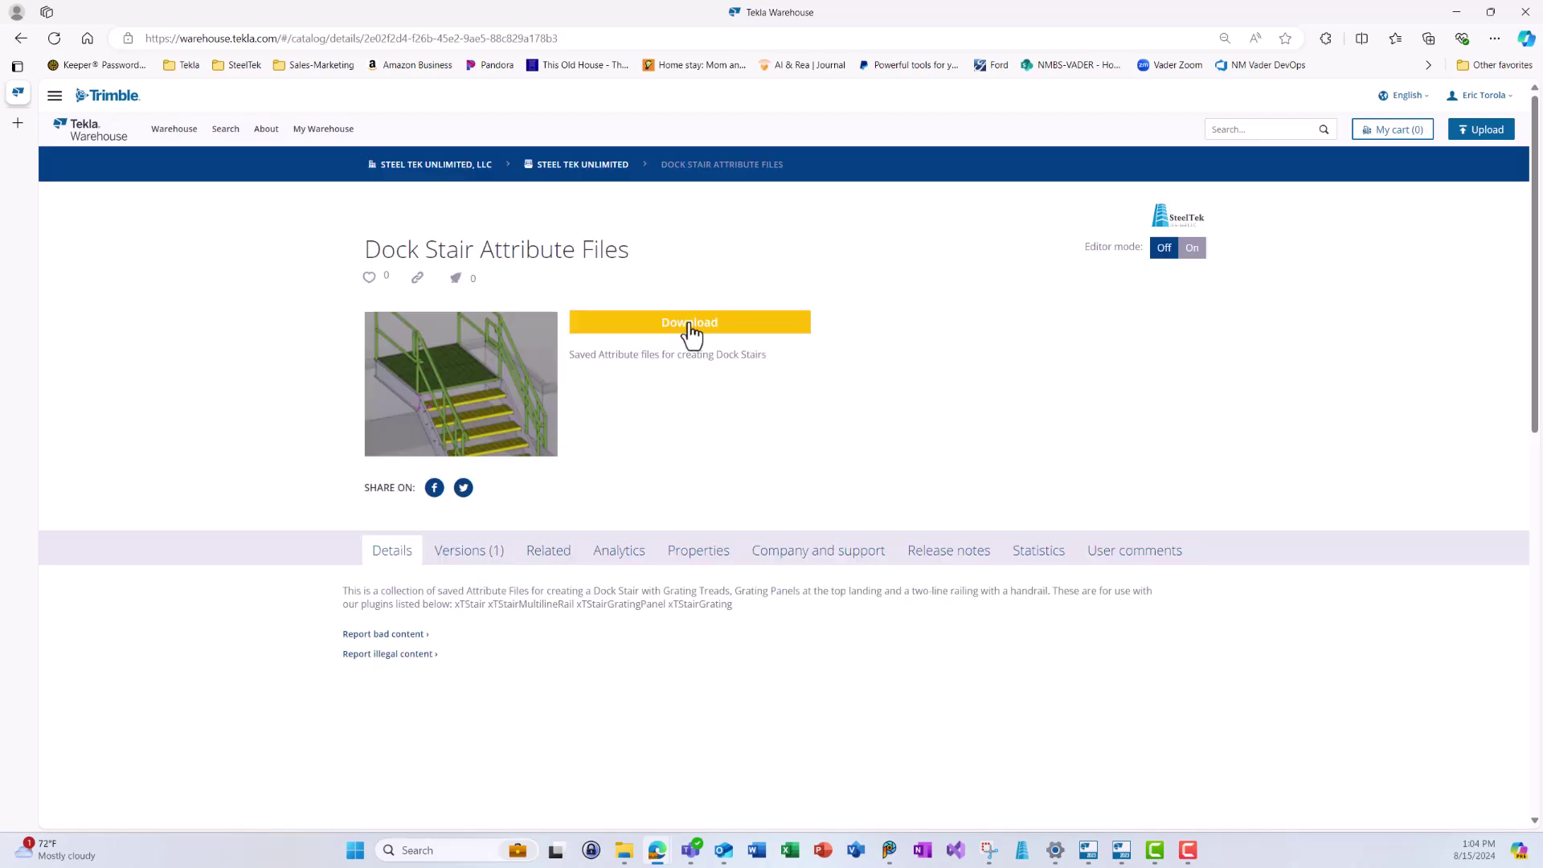
left_click(690, 325)
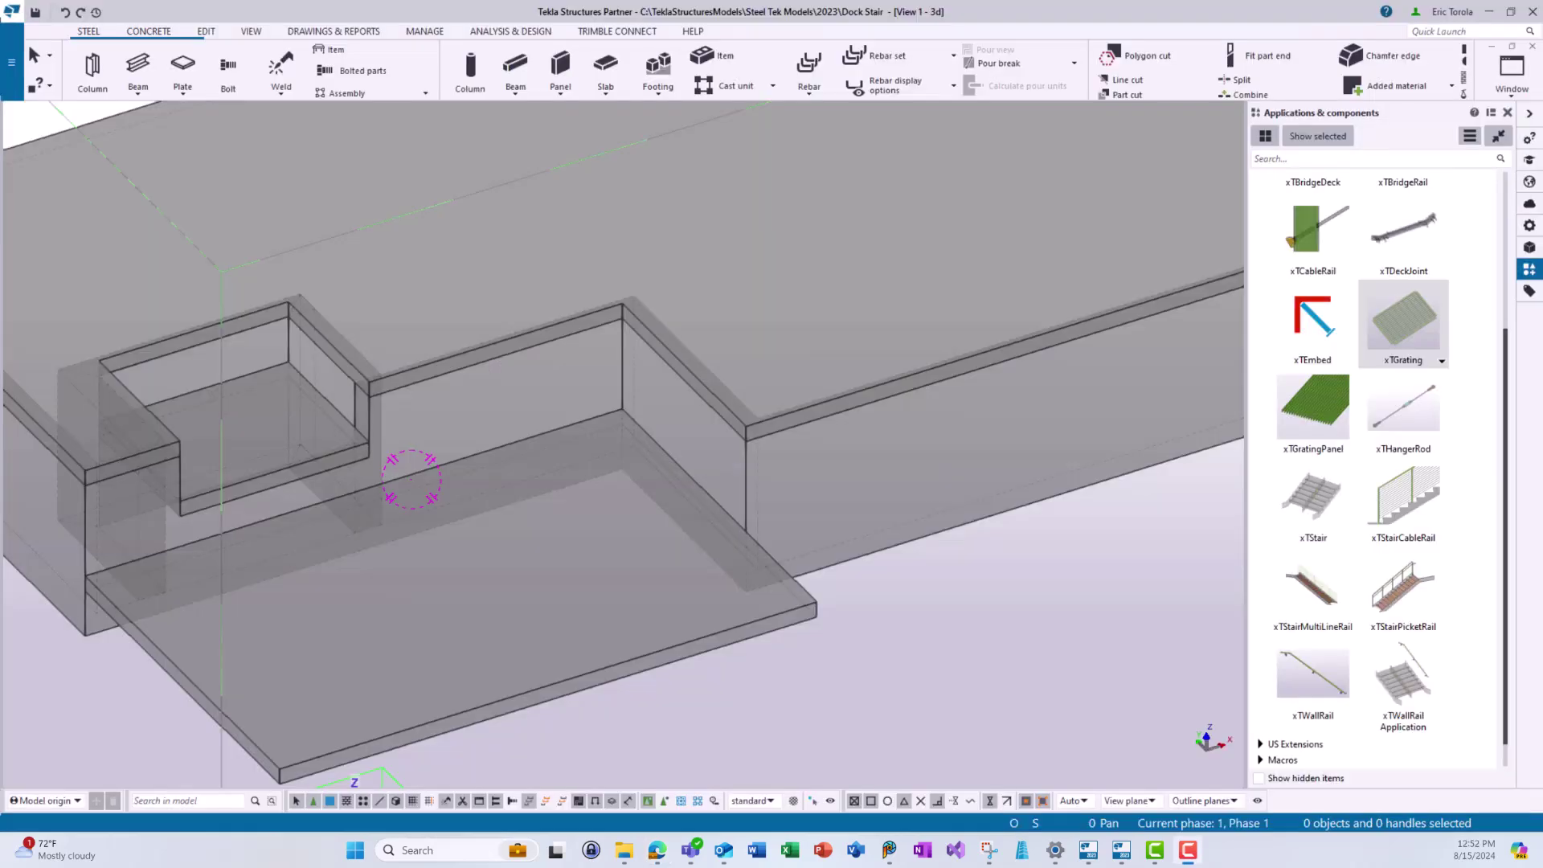
Load the +STU-DOCK STAIR-1.25GRT preset into the xTStair component properties
right_click(1307, 509)
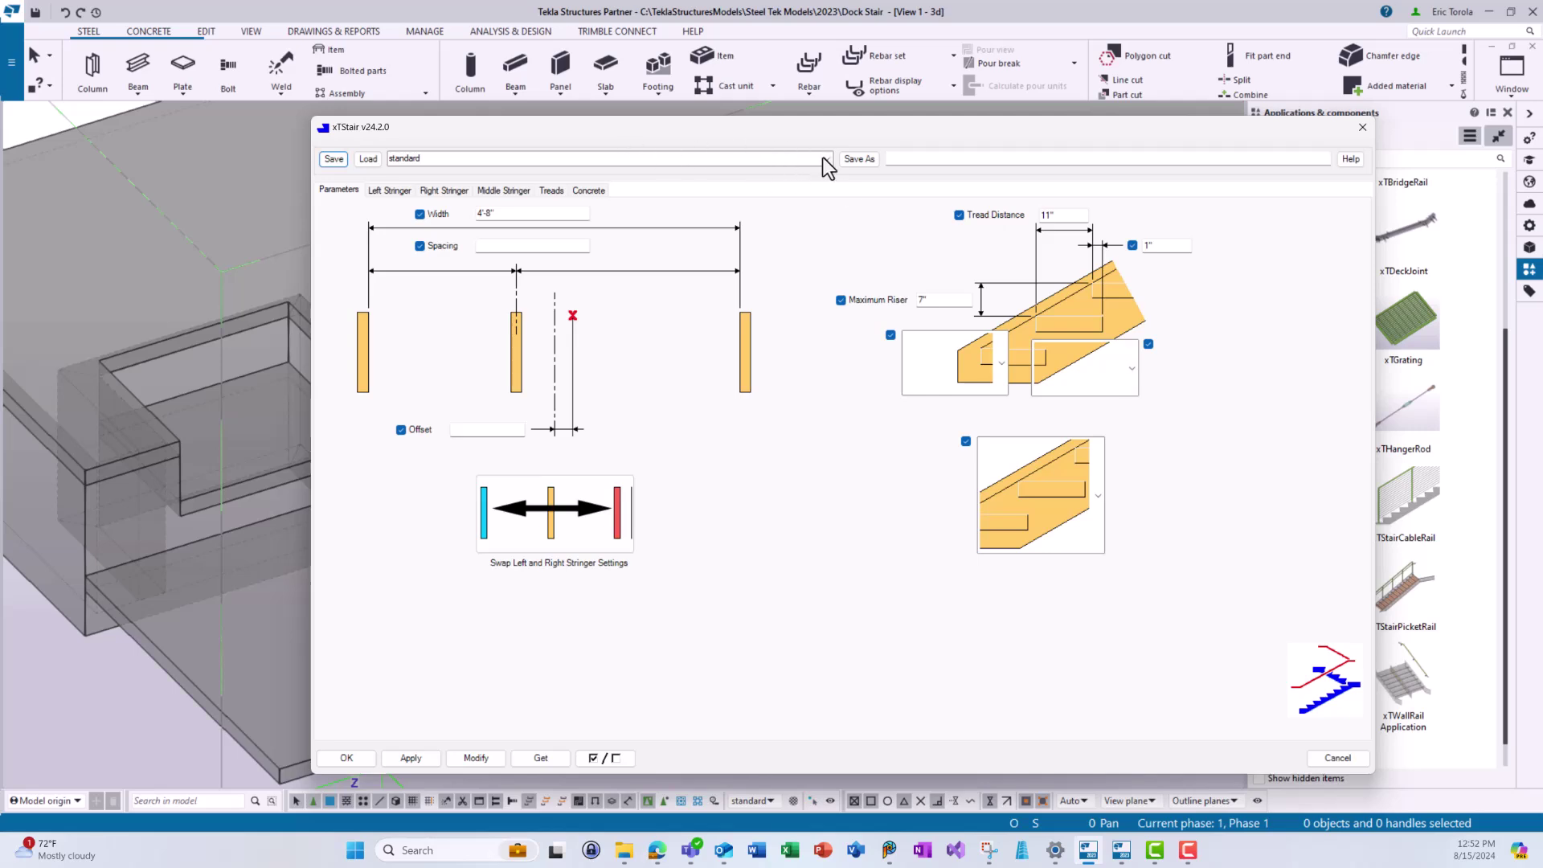
left_click(826, 159)
left_click(445, 170)
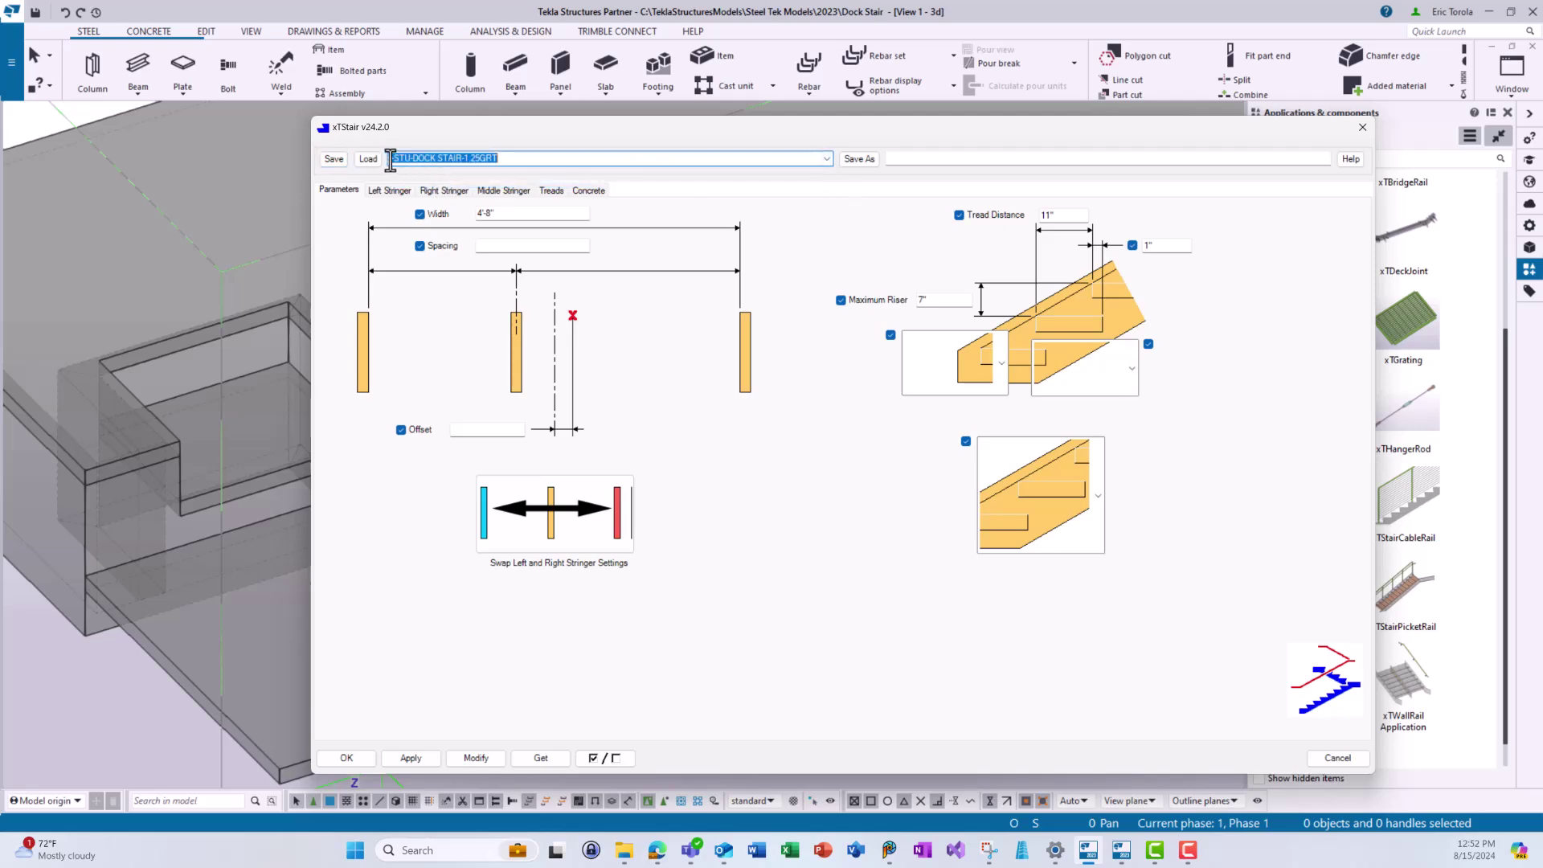
left_click(369, 158)
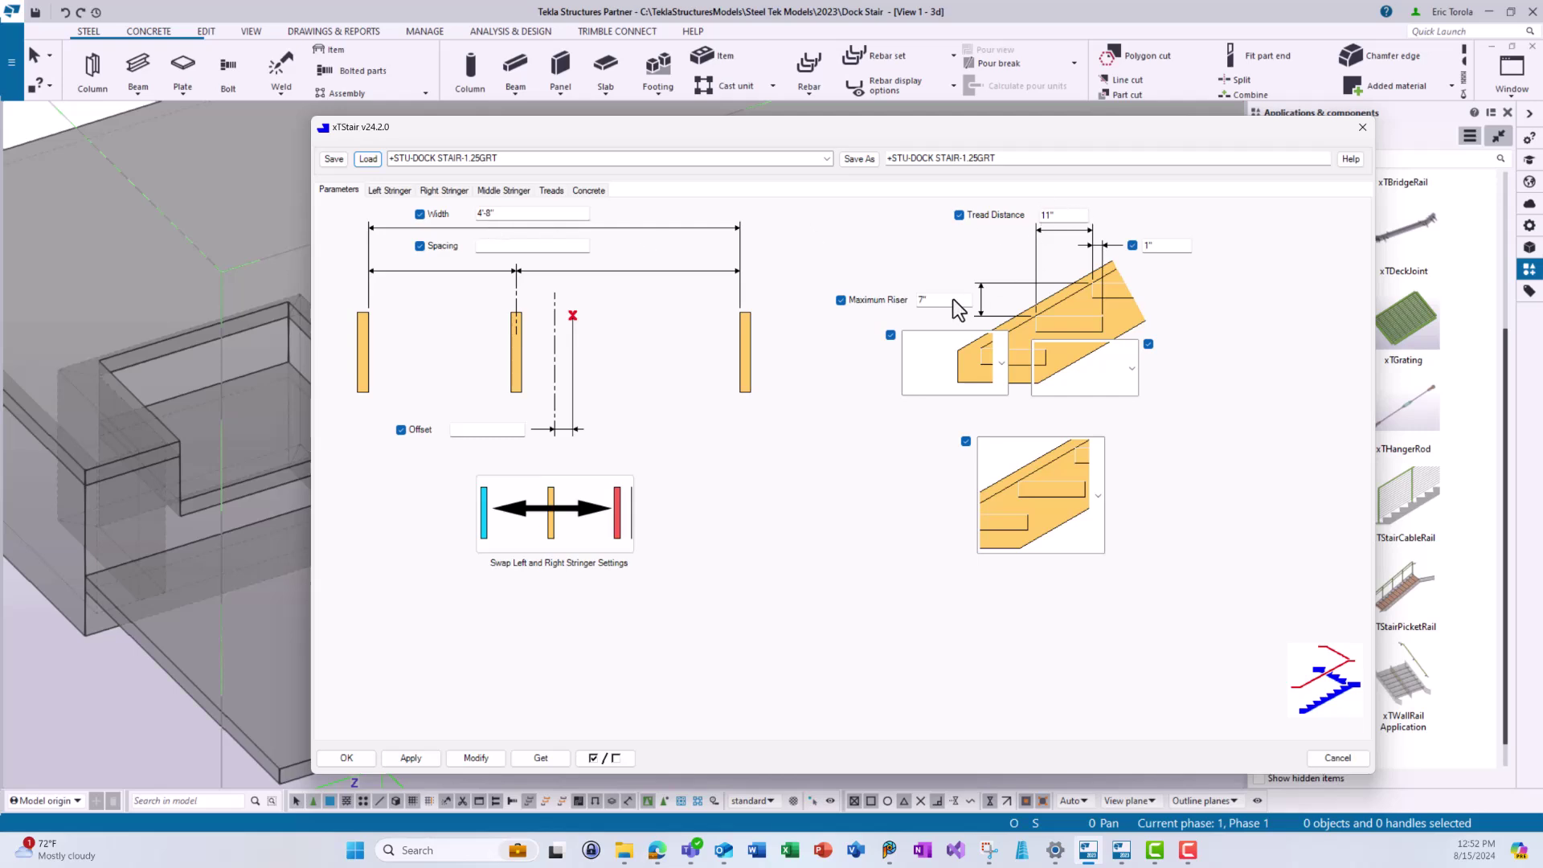
Review the Grating tread parameters and the Left Stringer end details
left_click(550, 191)
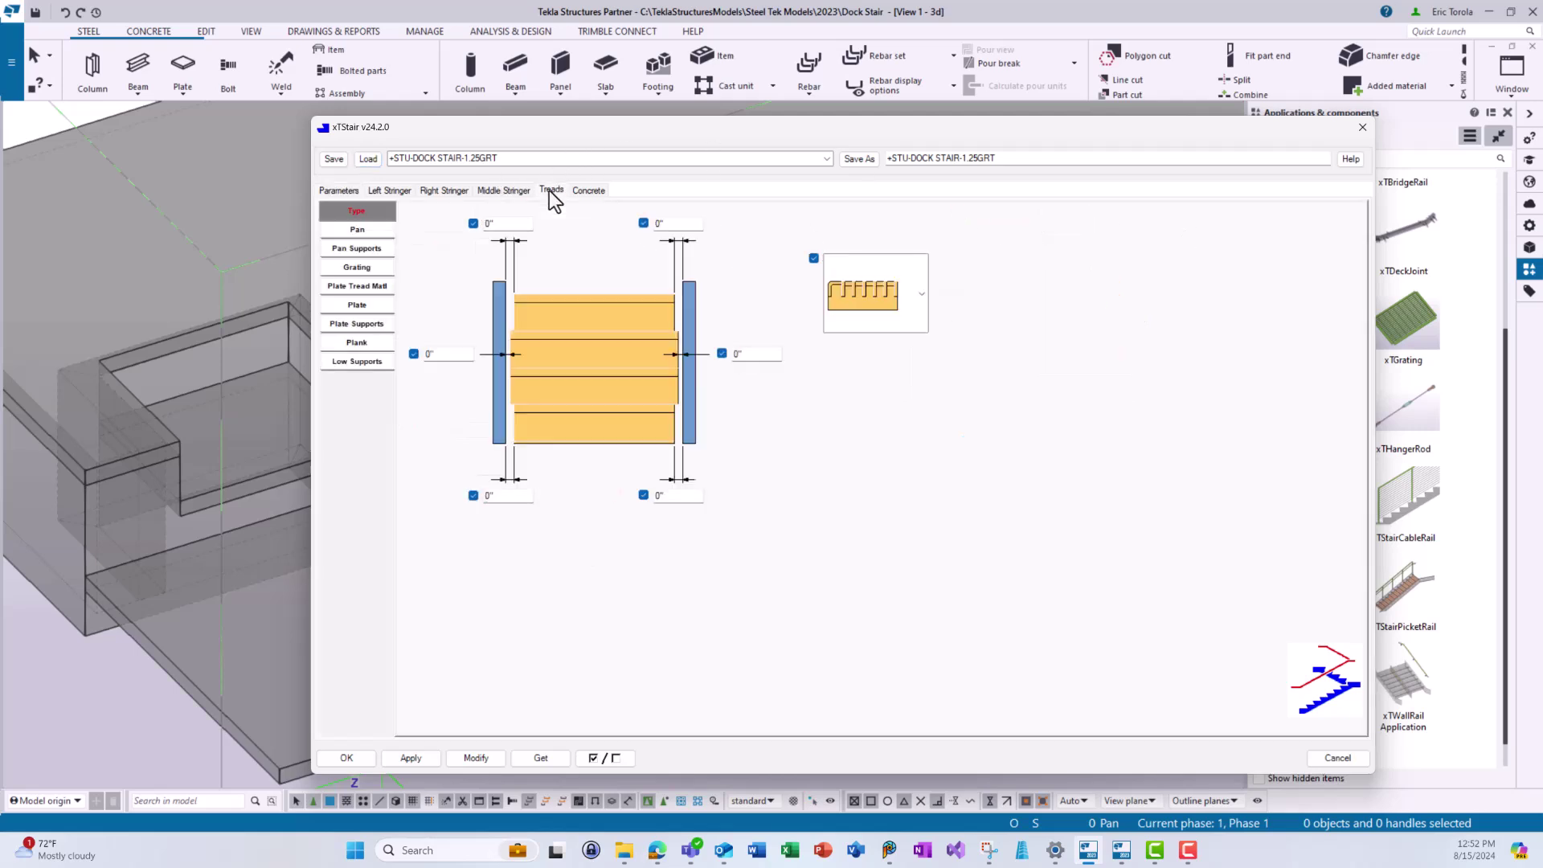
left_click(384, 265)
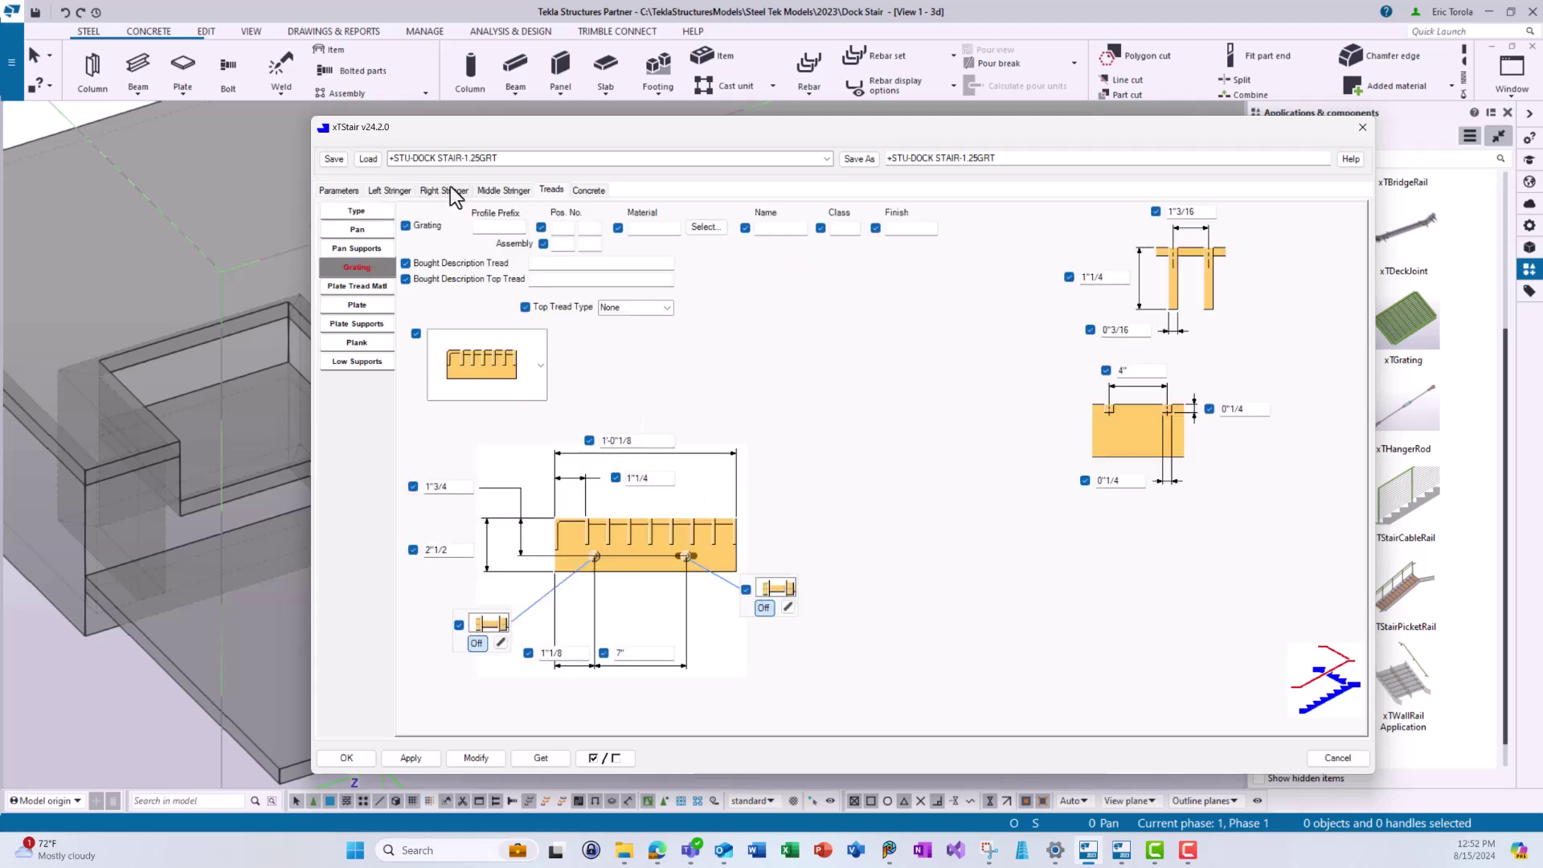
left_click(392, 191)
left_click(368, 232)
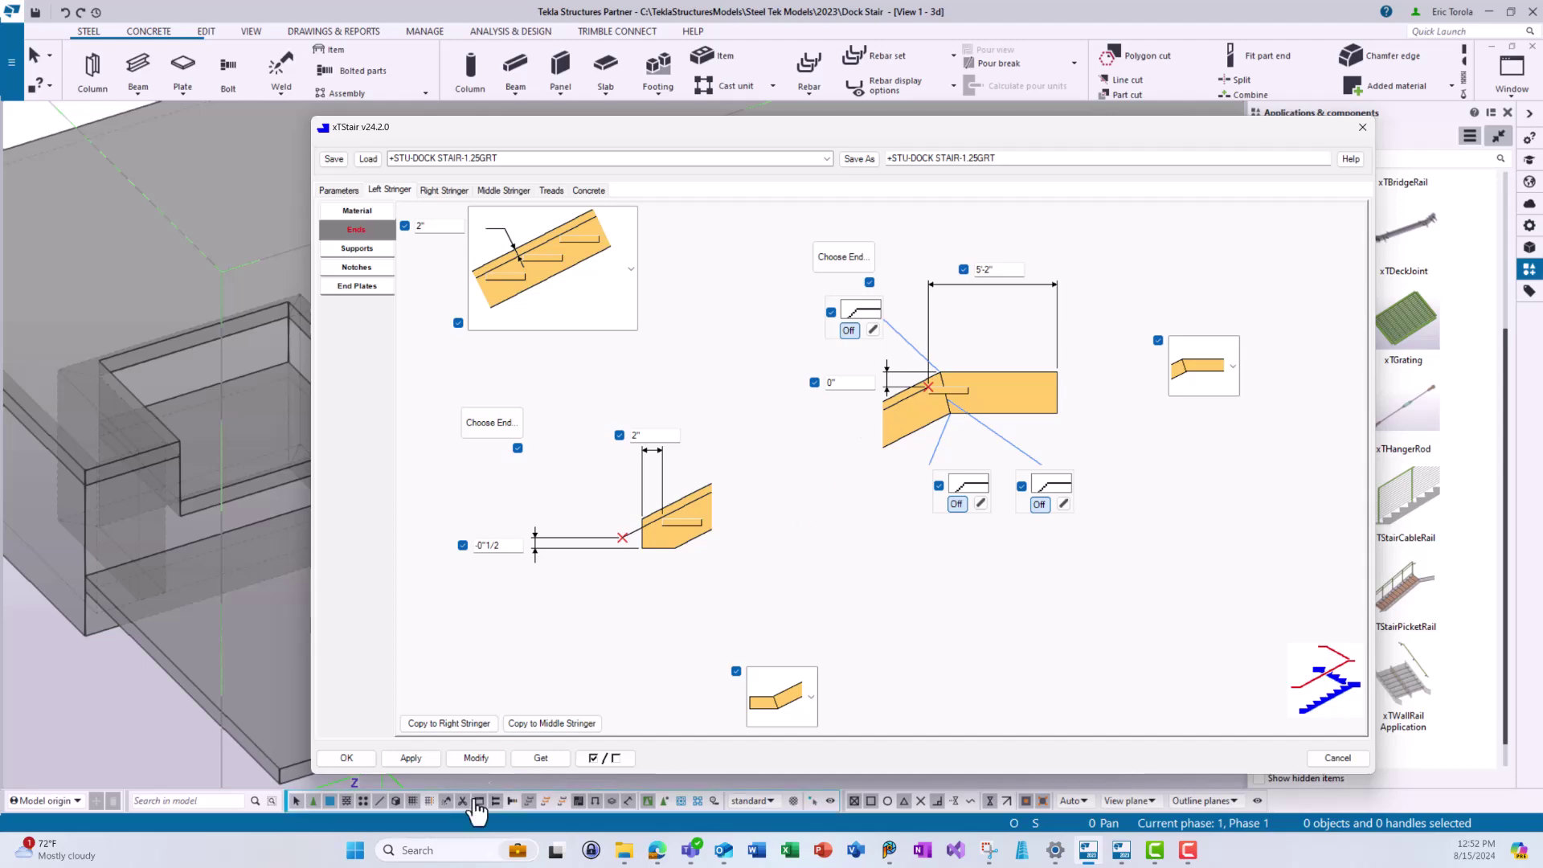
Create the xTStair from the dock edge midpoint, 62 (5'-2") out, ending perpendicular on the slab
left_click(349, 759)
left_click(1325, 510)
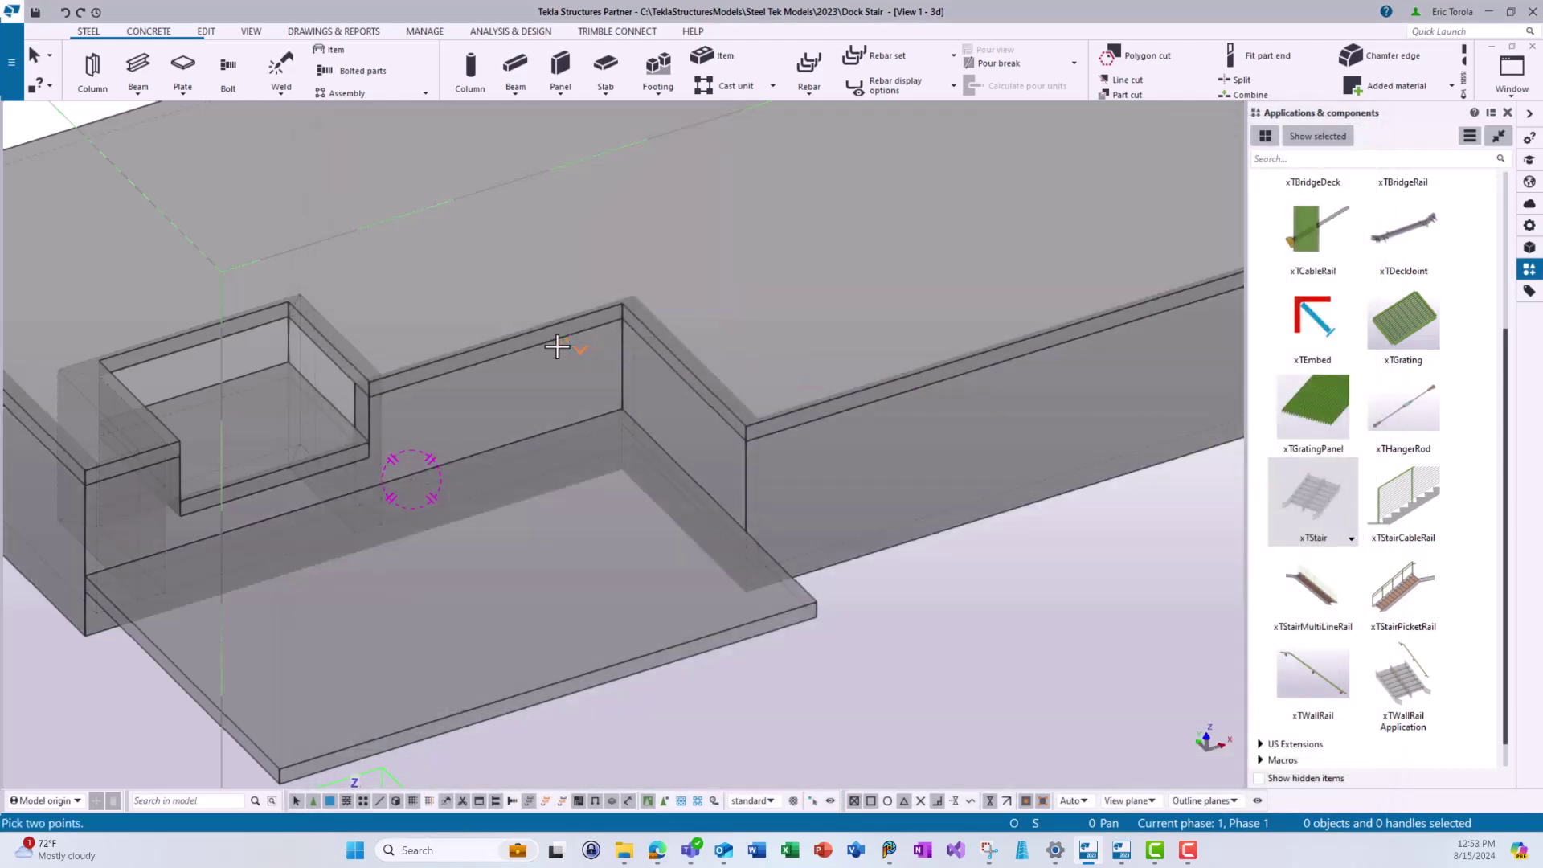
left_click(493, 344)
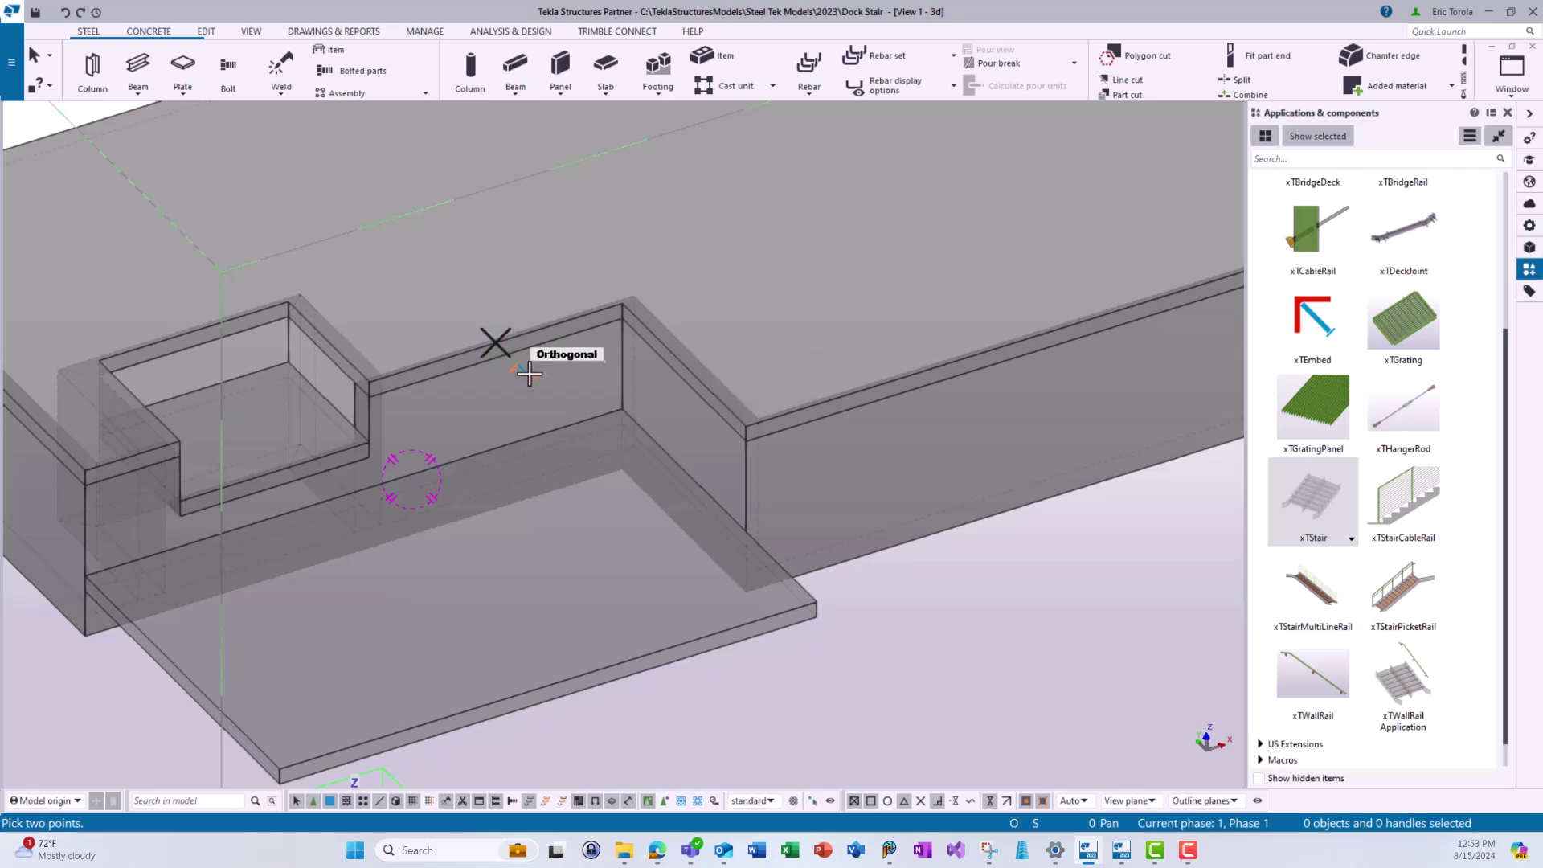
type("62")
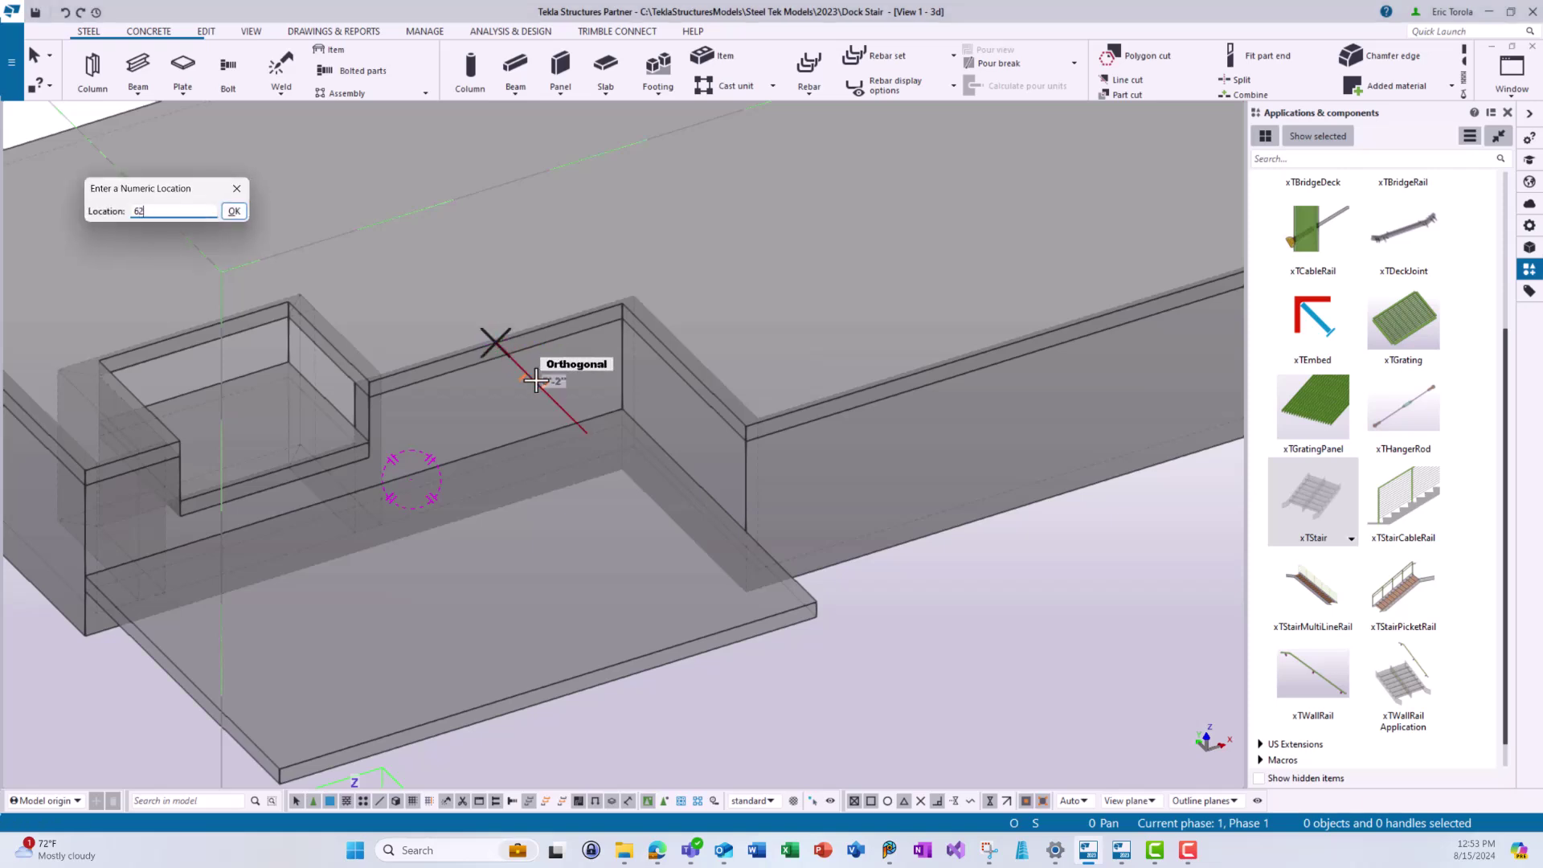
key("Return")
right_click(675, 529)
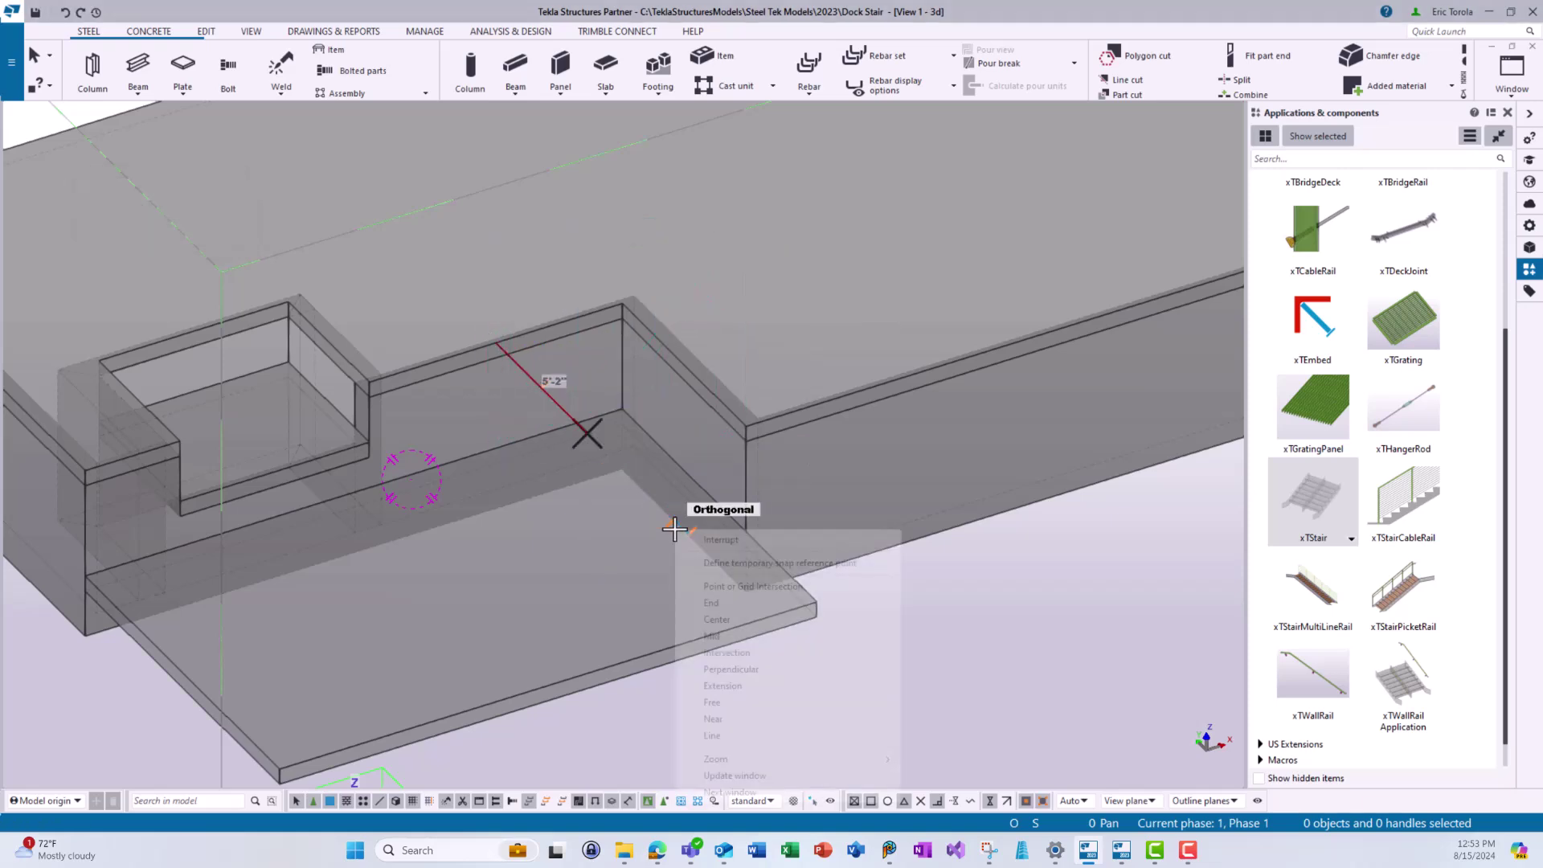
left_click(730, 669)
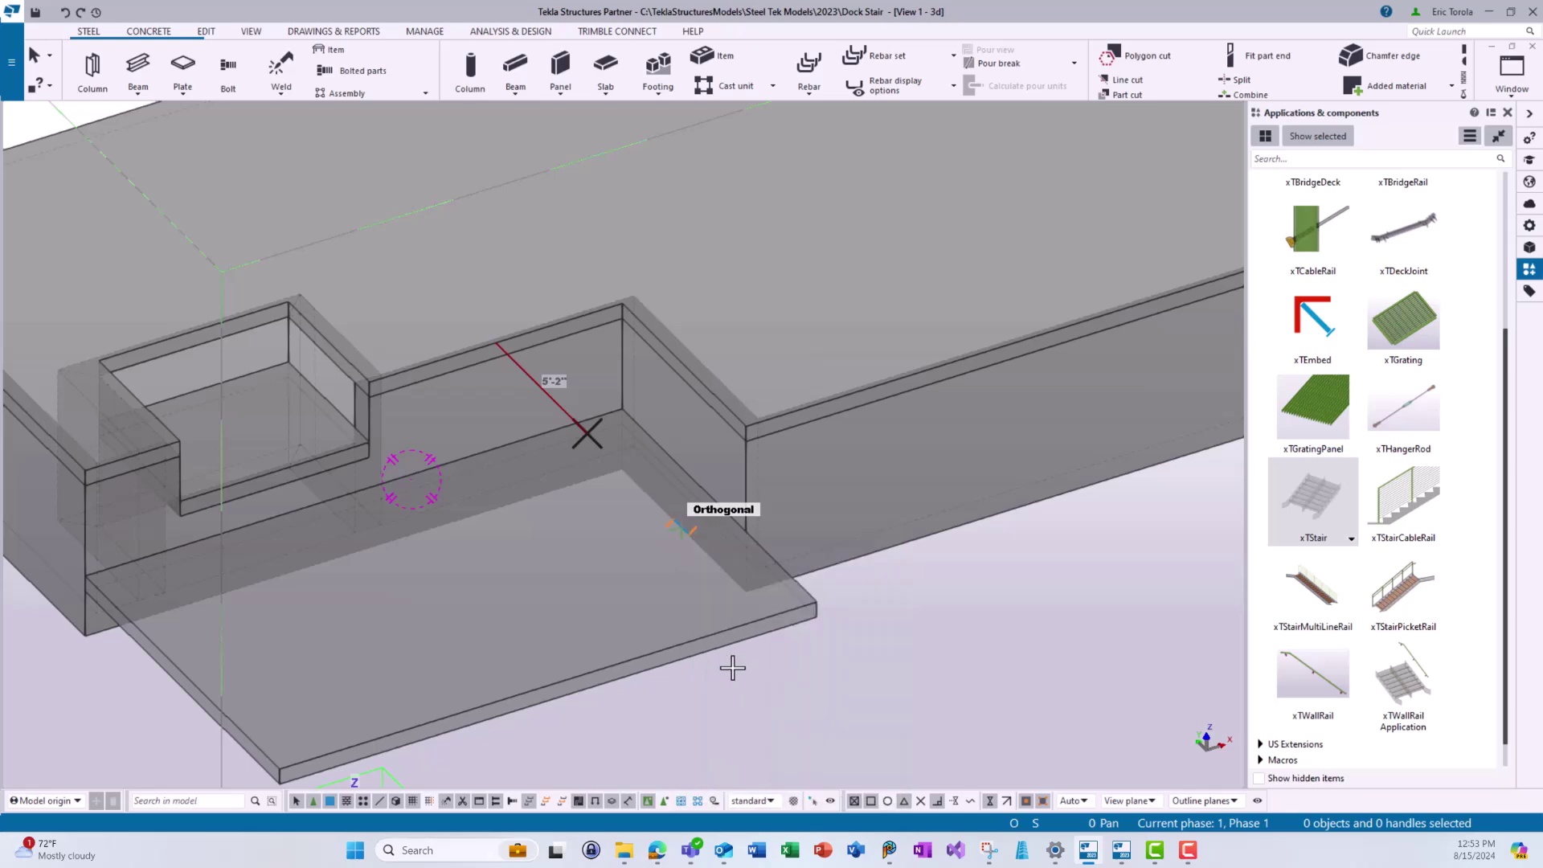
left_click(691, 637)
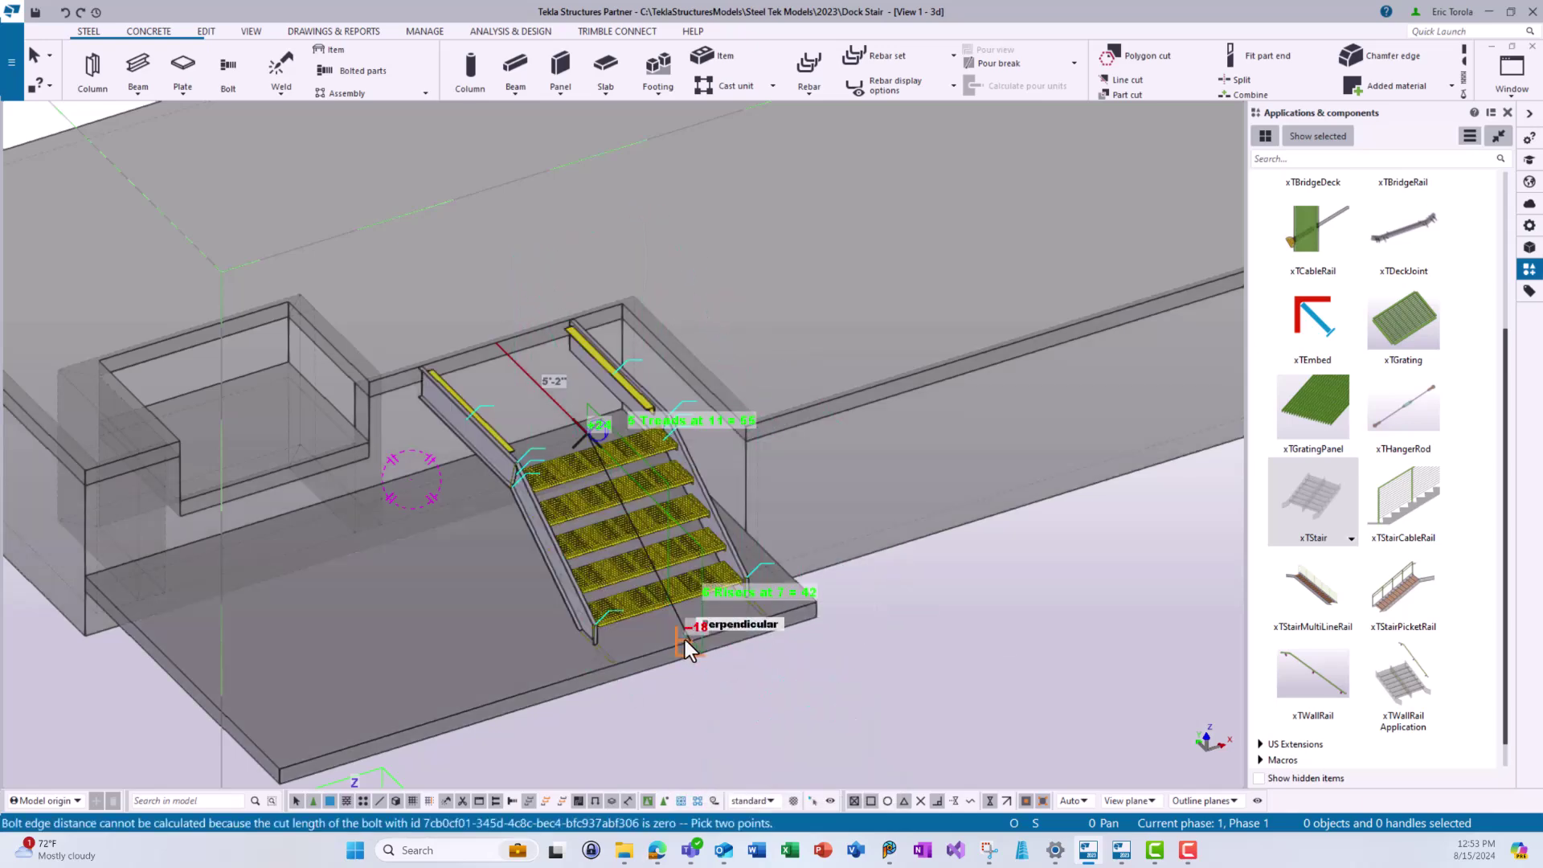
Load the +STU-DOCK STAIR-LH RAIL preset into the xTStairMultiLineRail properties
right_click(1324, 593)
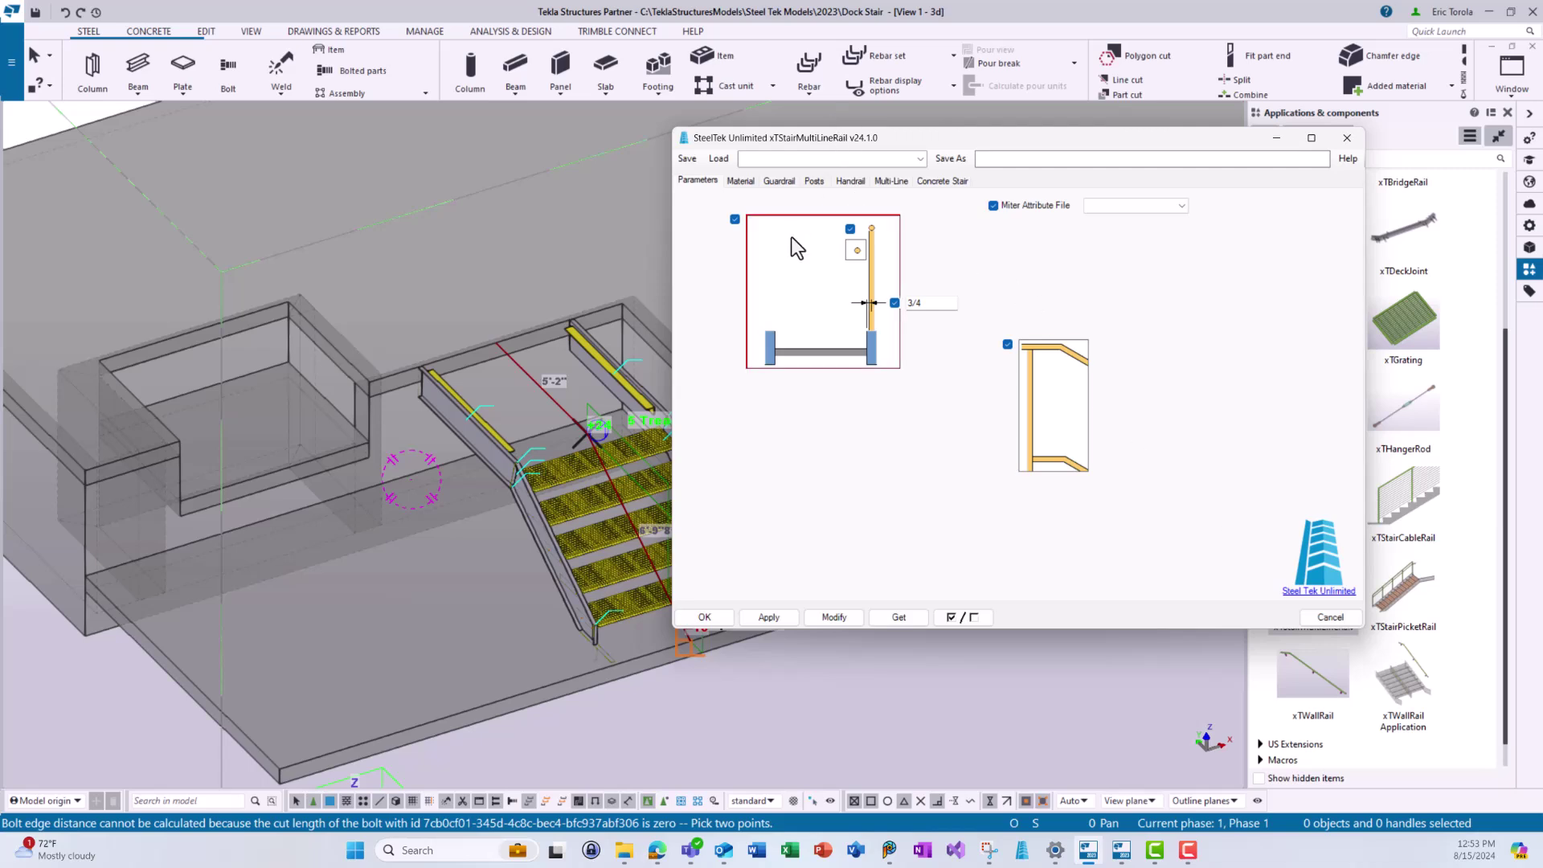
left_click(920, 159)
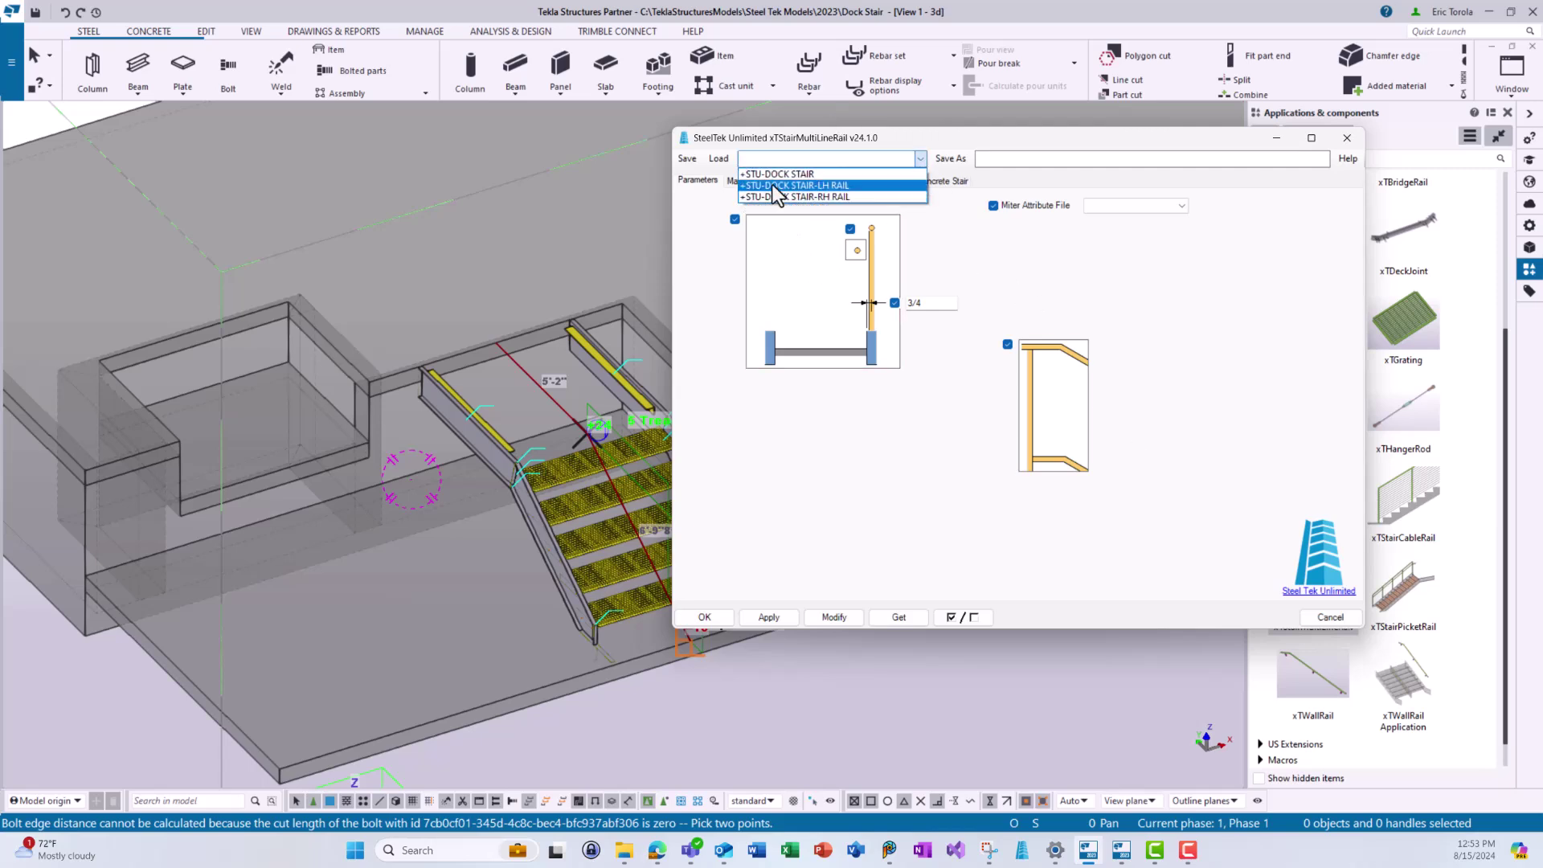
left_click(788, 185)
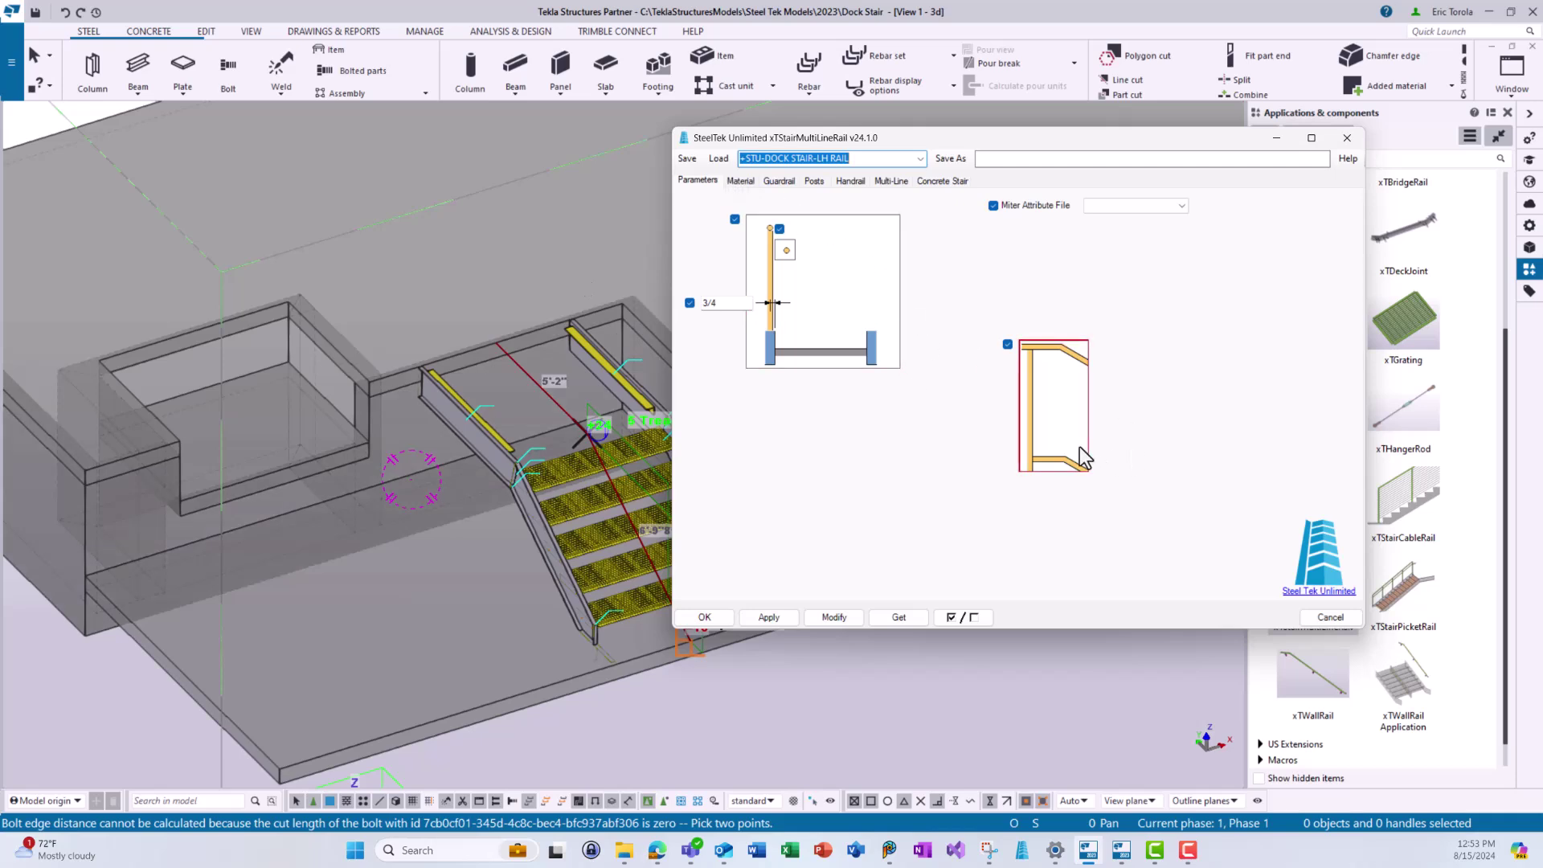
Review the Material, Guardrail, Posts, Handrail and Multi-Line tabs, then accept the rail settings
left_click(752, 181)
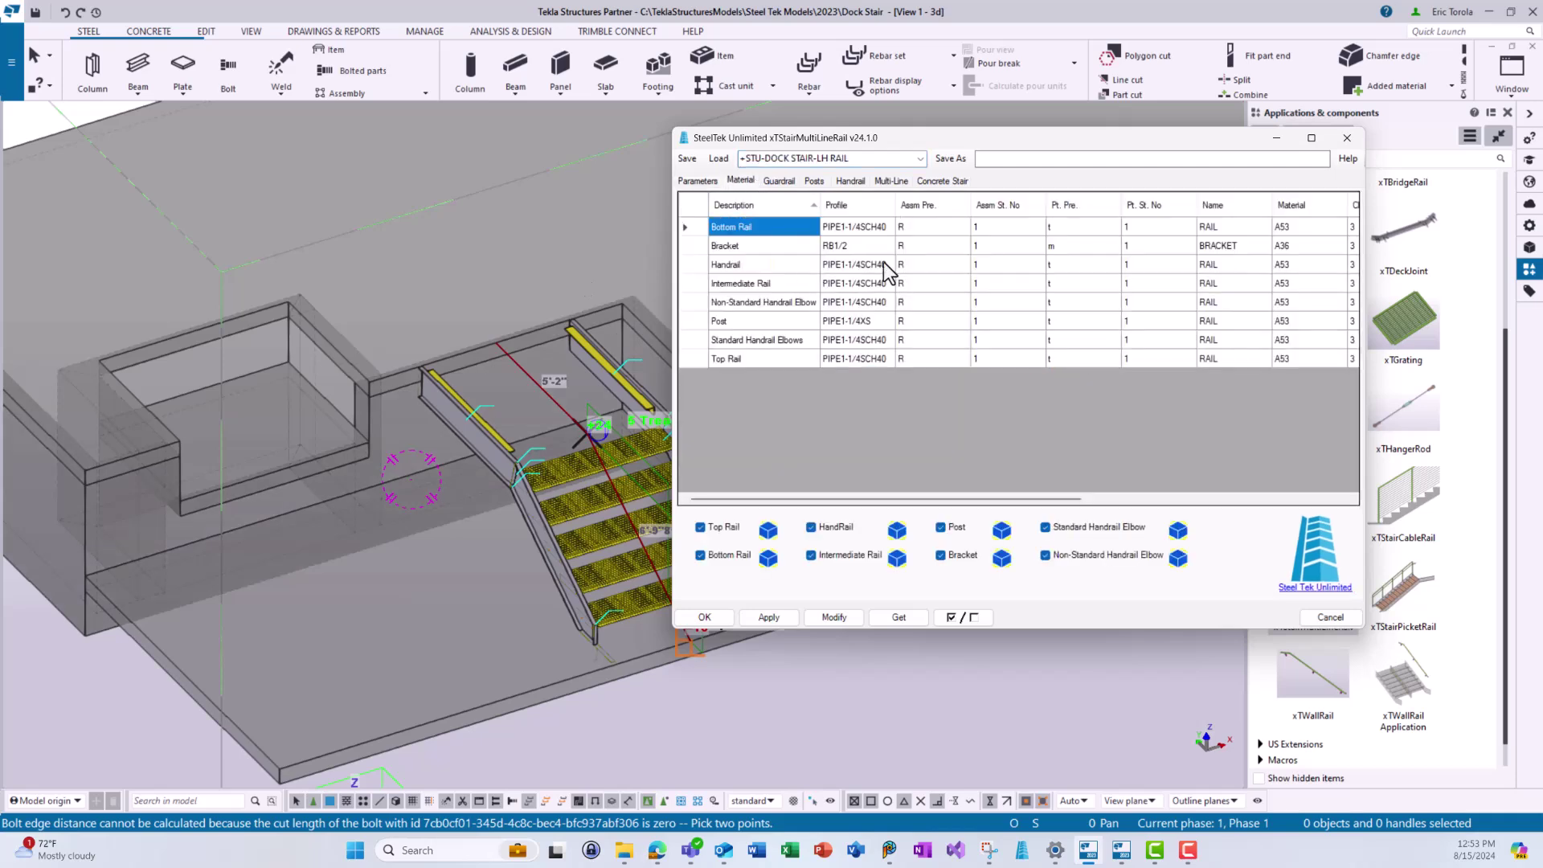
left_click(793, 182)
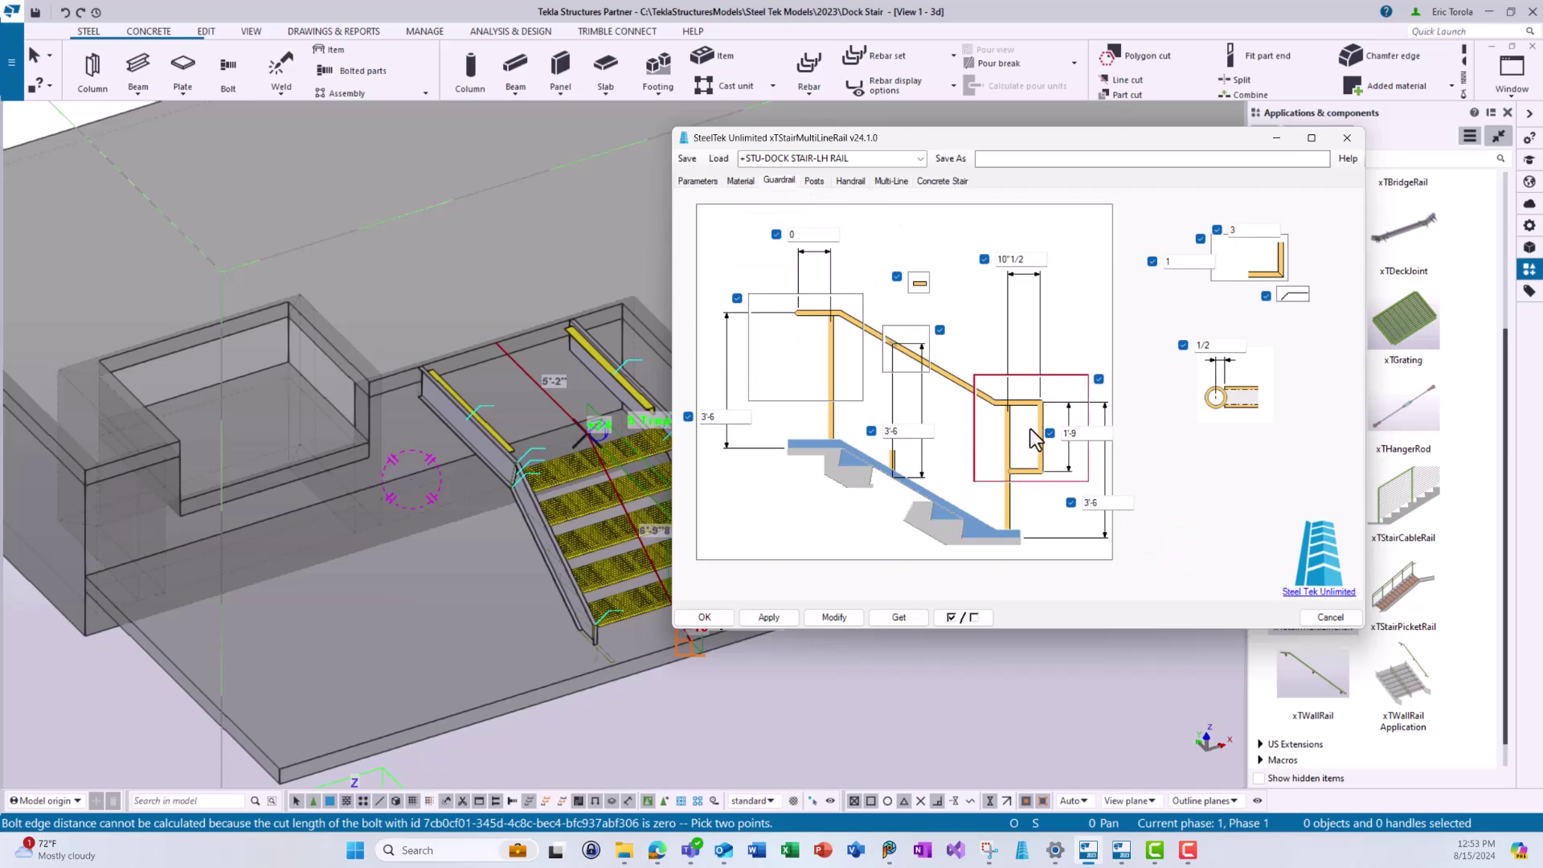
left_click(850, 181)
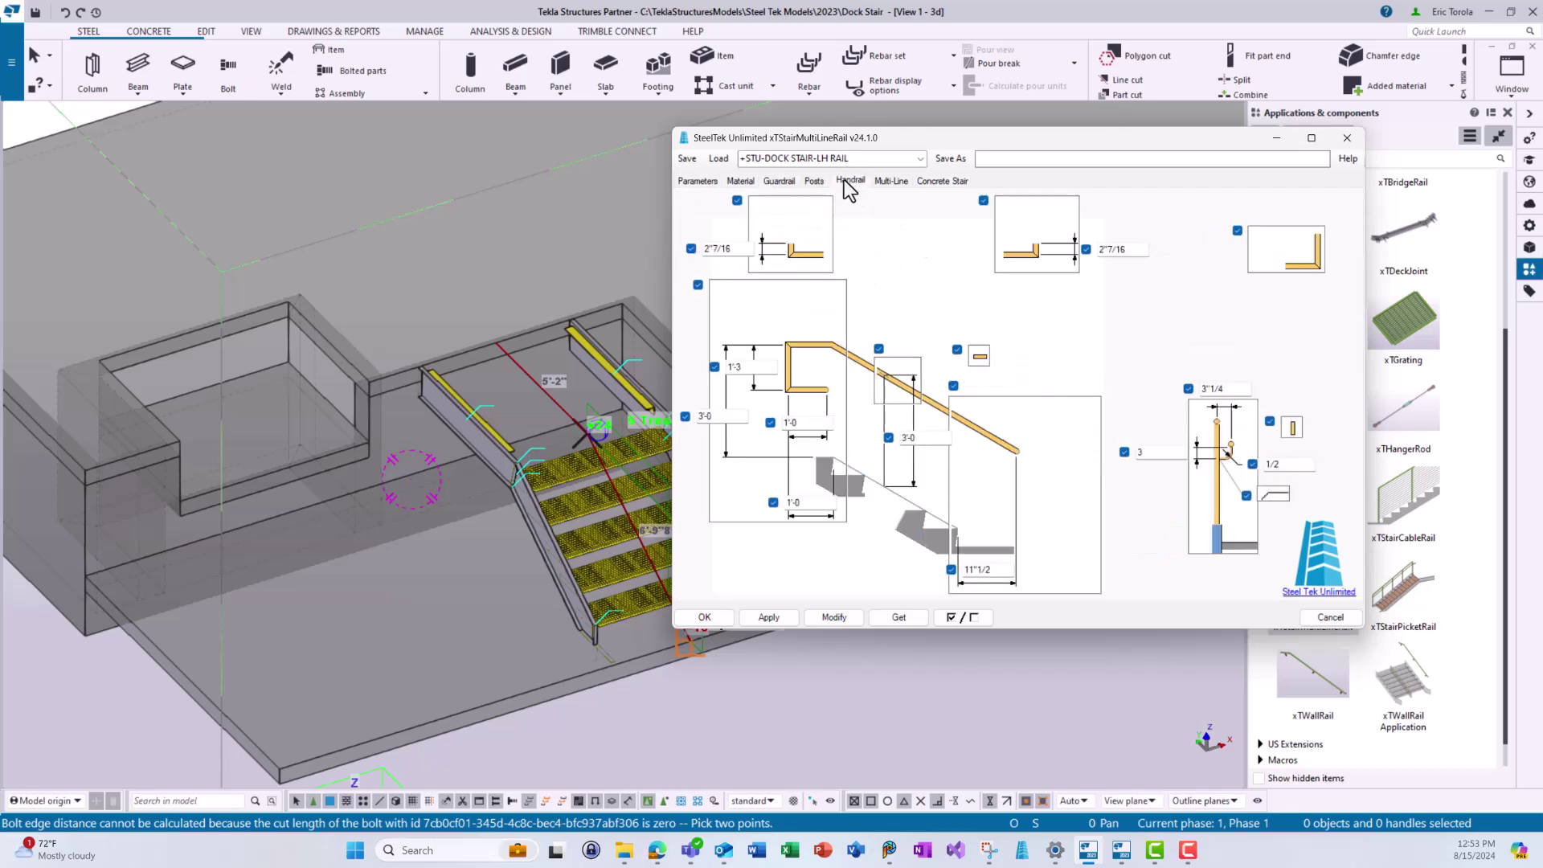
left_click(814, 181)
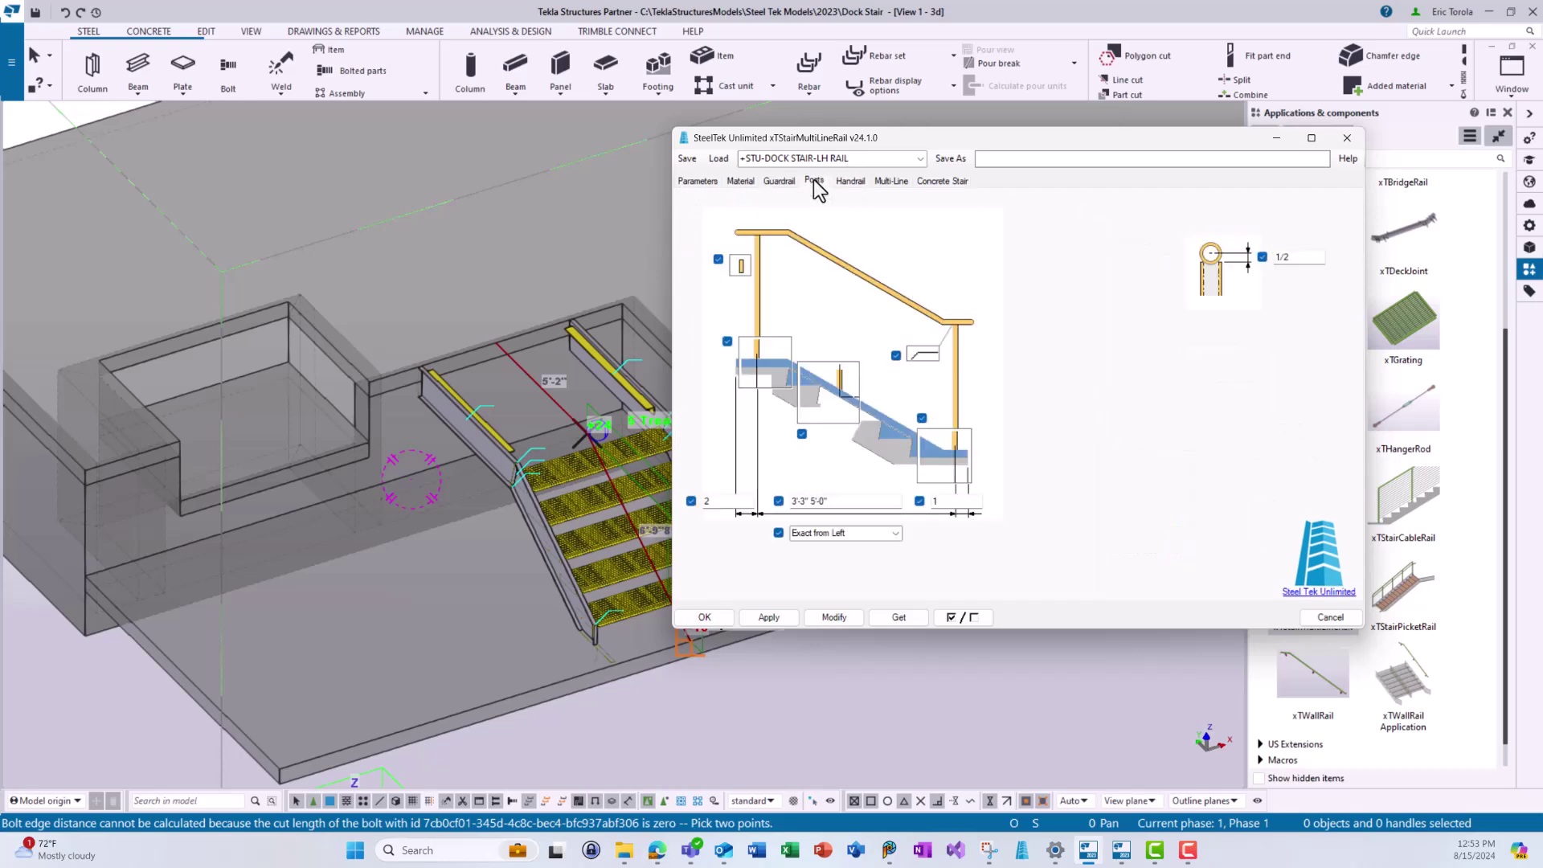
left_click(855, 185)
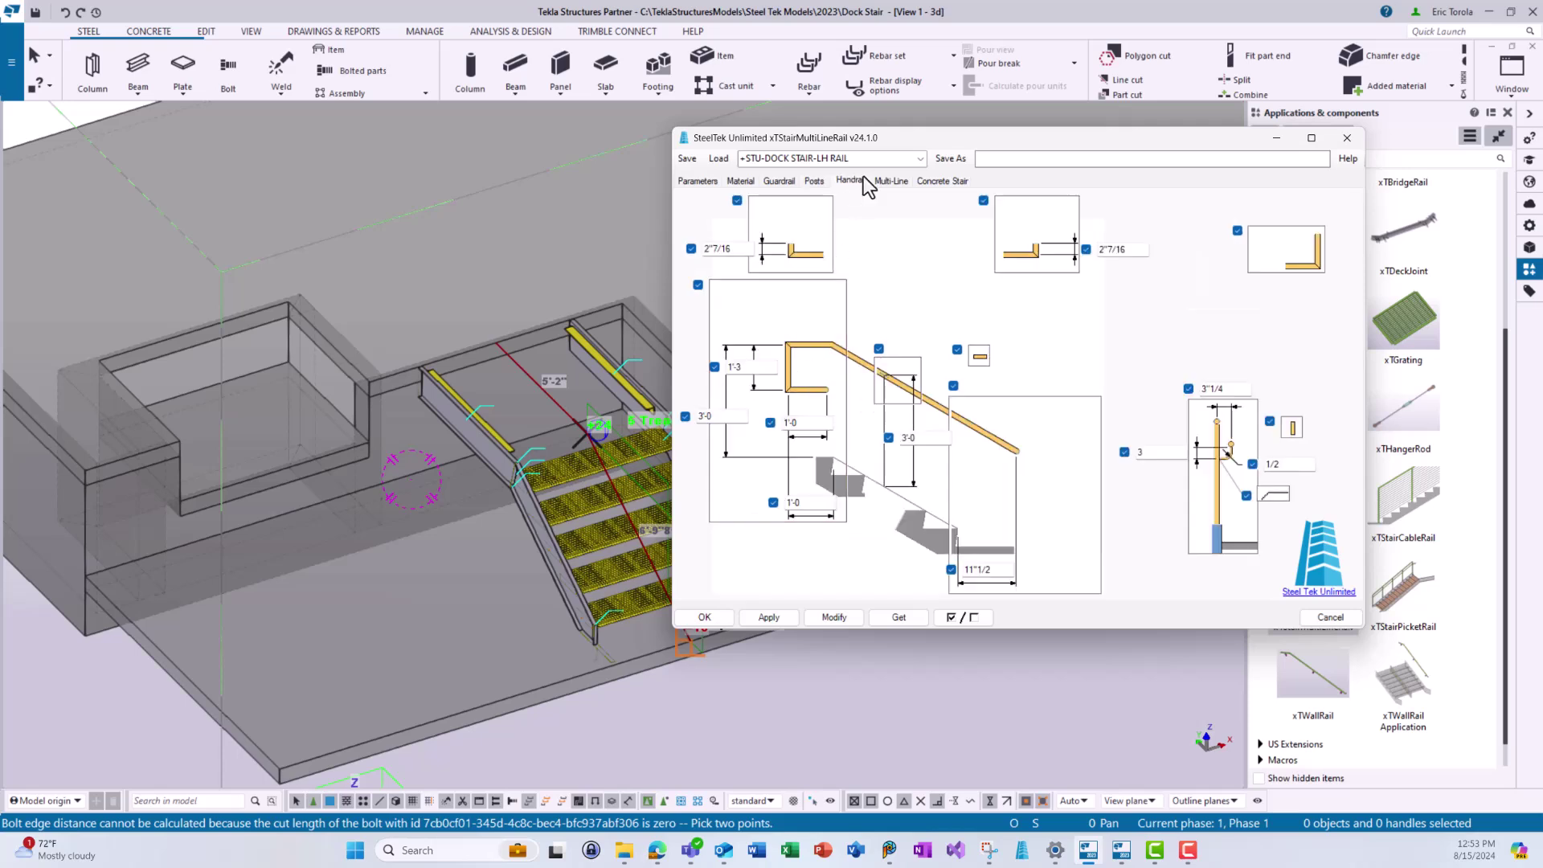
left_click(905, 184)
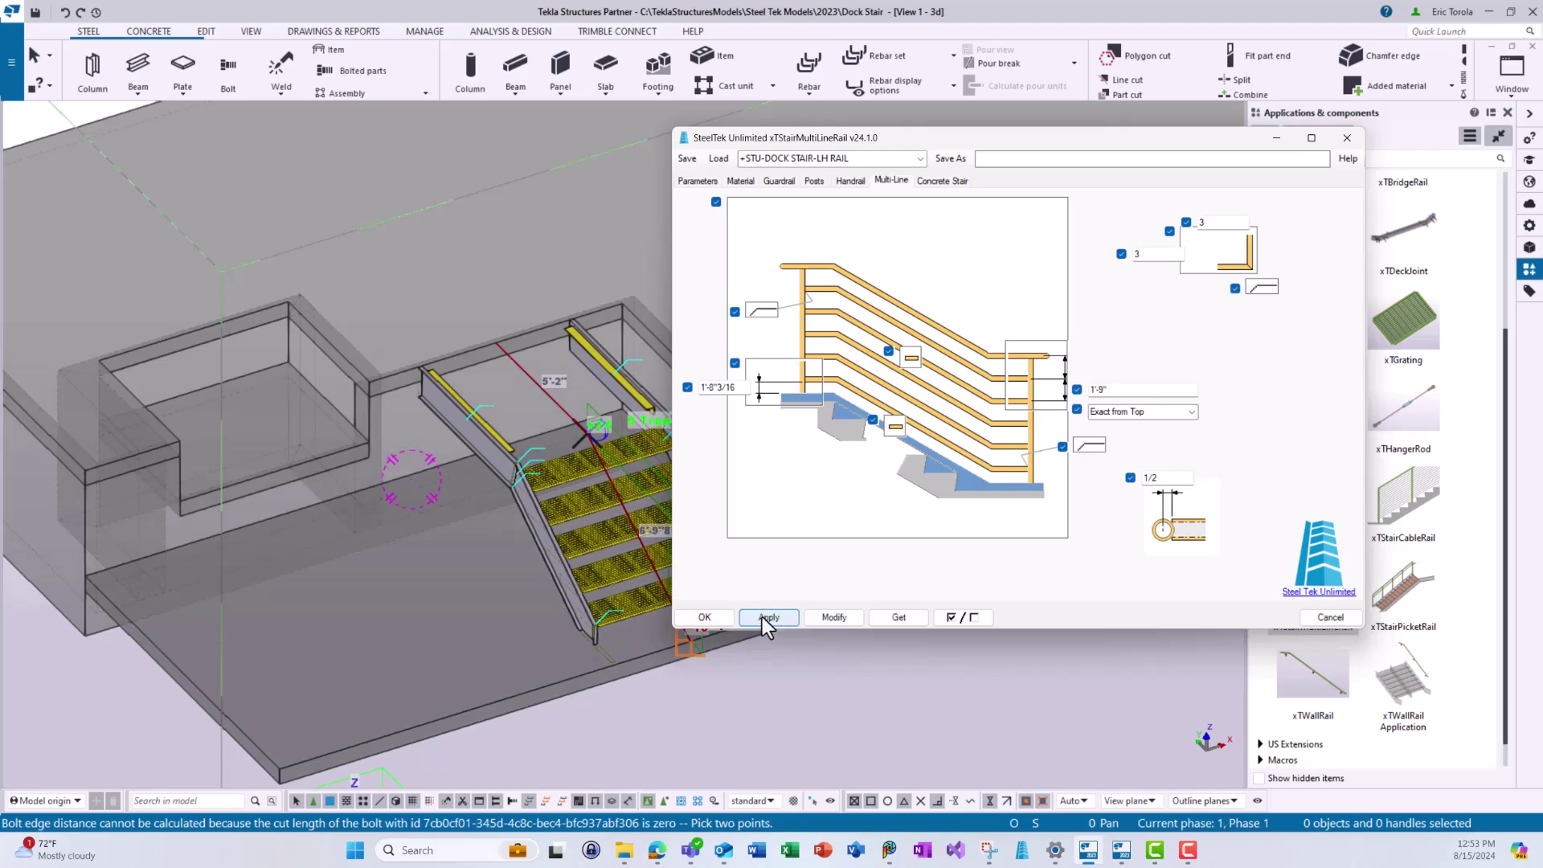
left_click(718, 617)
Attach the left rail to the stair, then switch the rail to the right side and attach it
left_click(1326, 593)
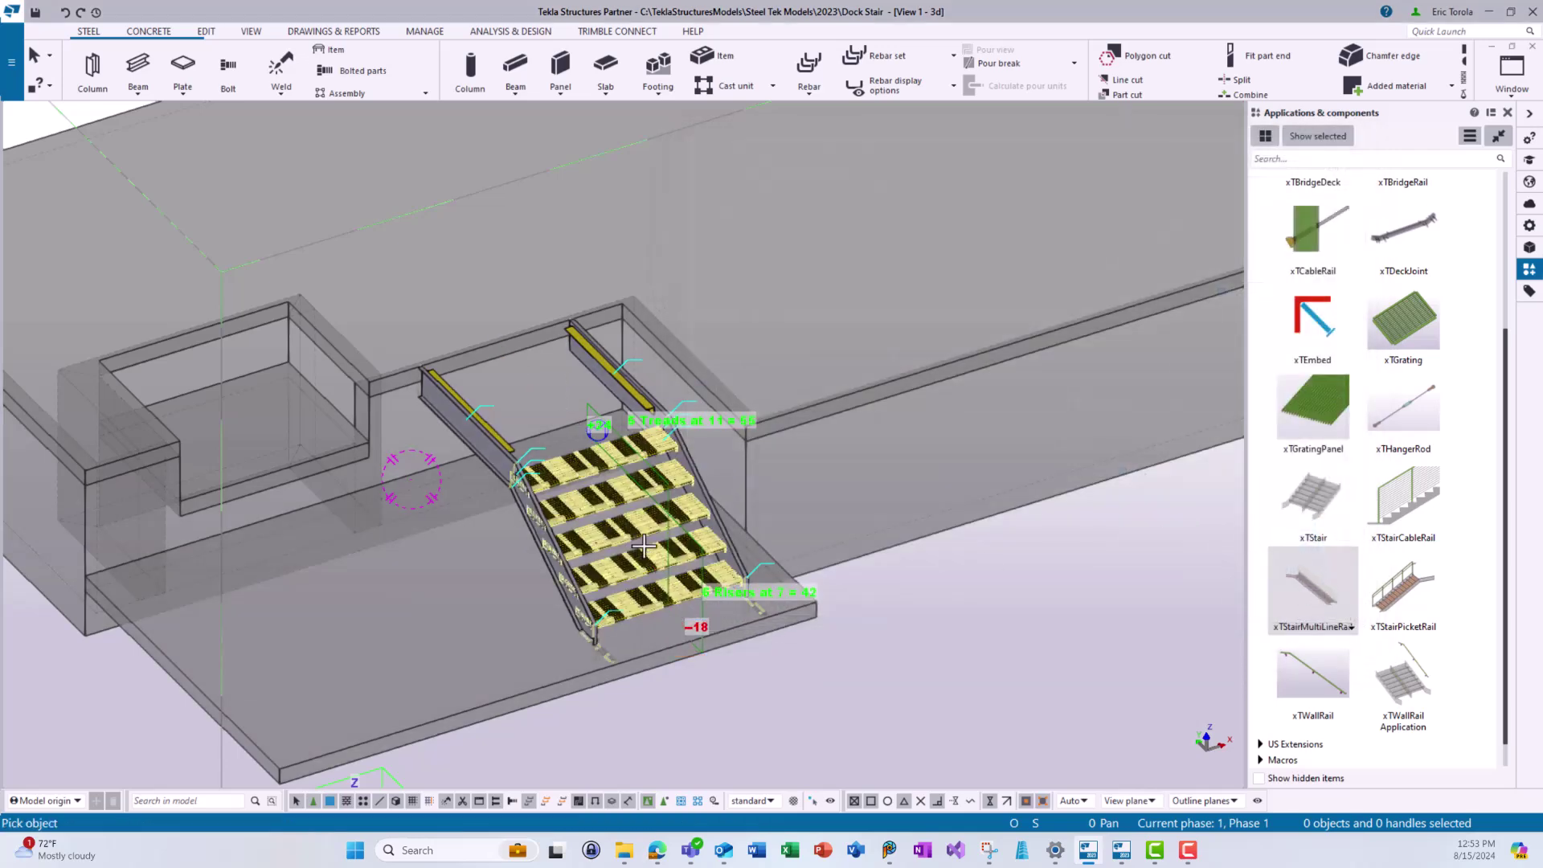
left_click(553, 535)
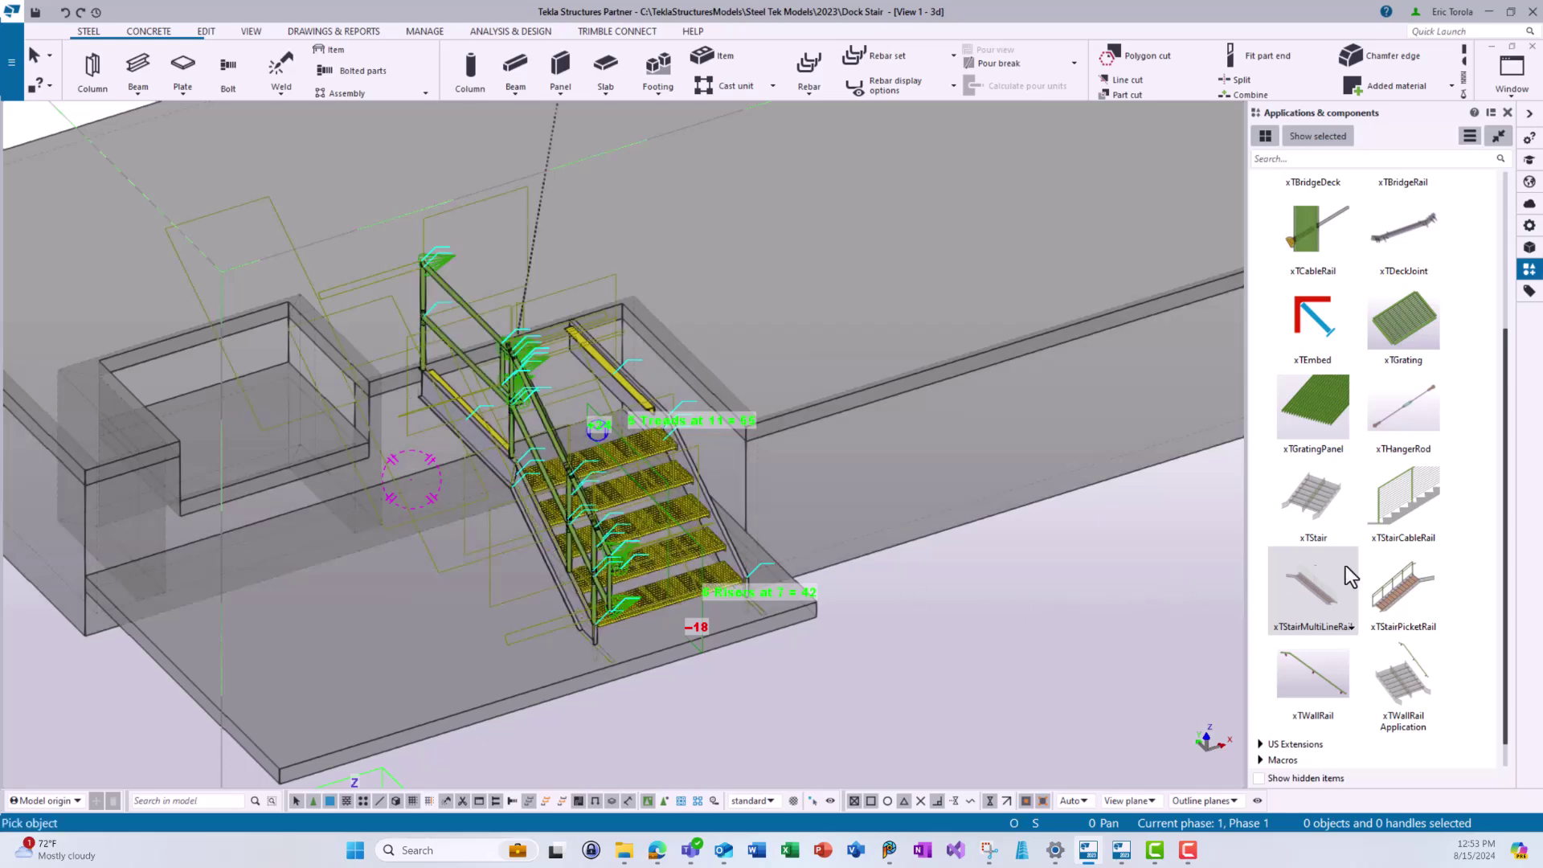
right_click(1326, 576)
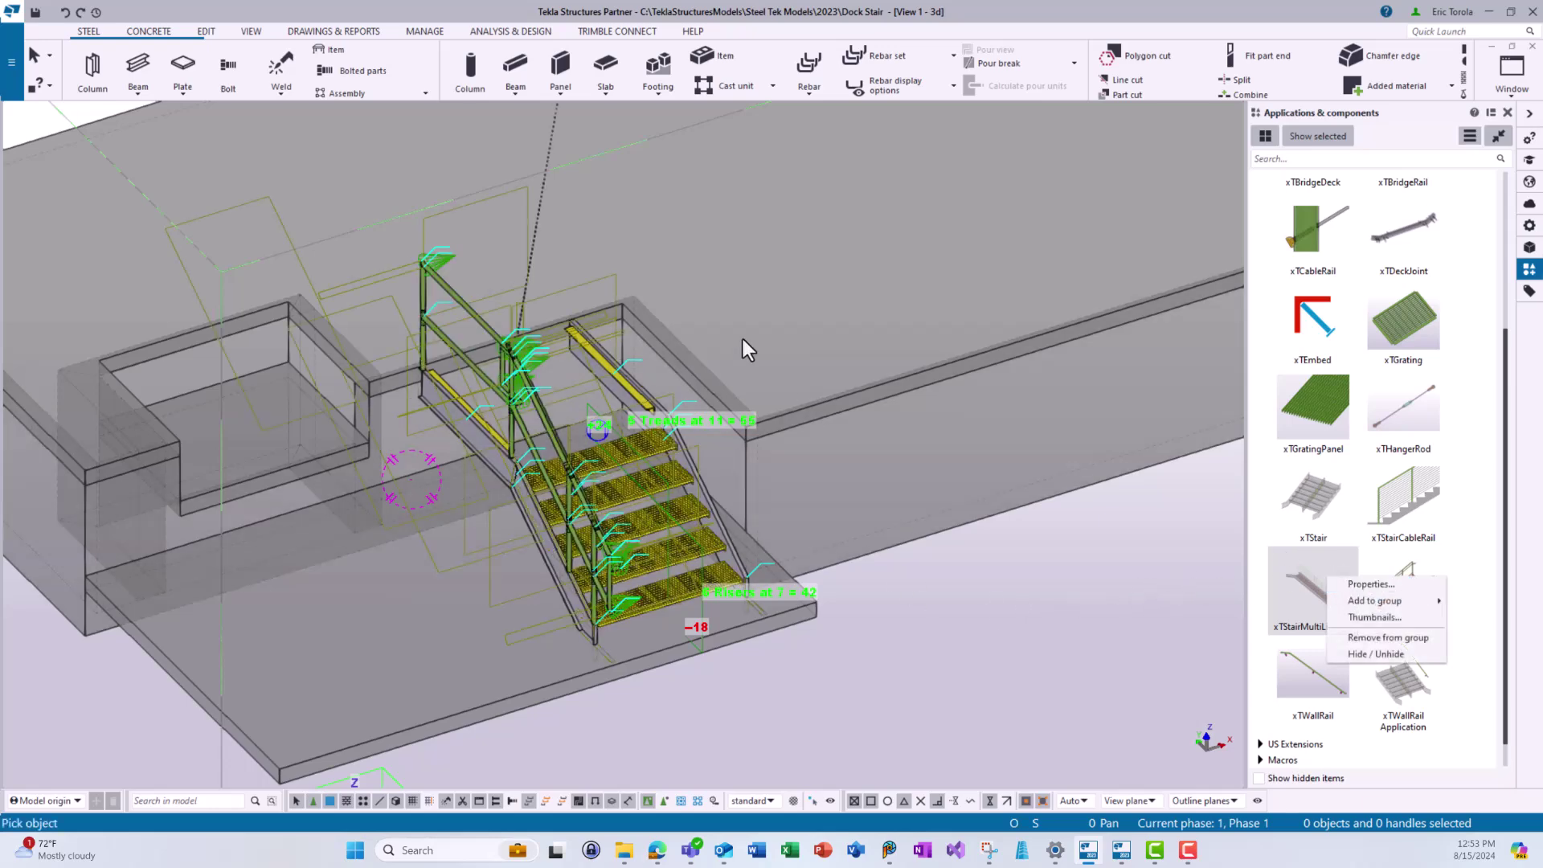
left_click(823, 254)
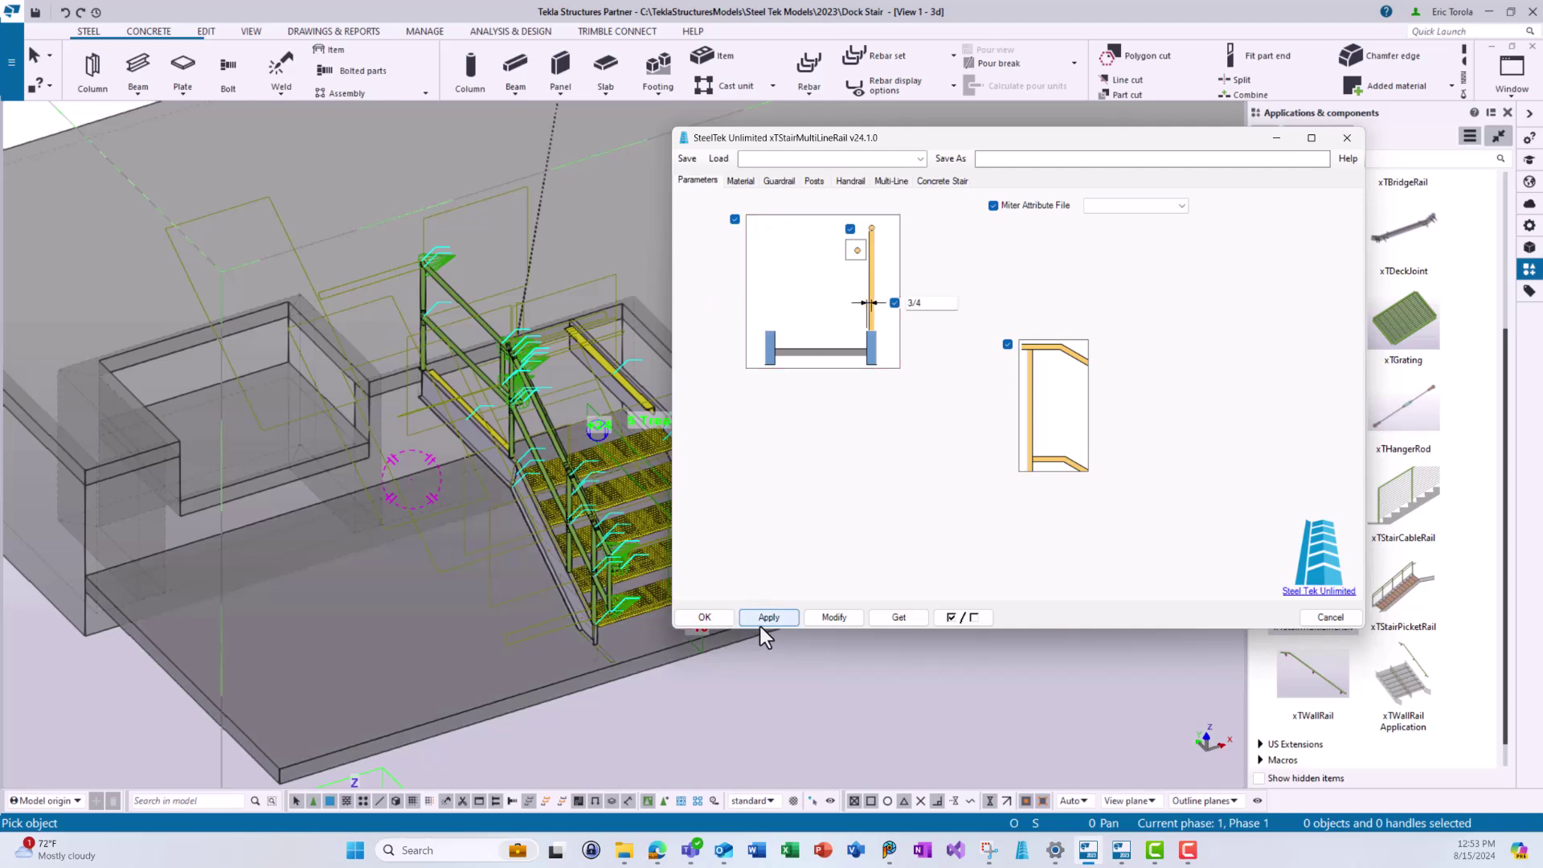
left_click(683, 617)
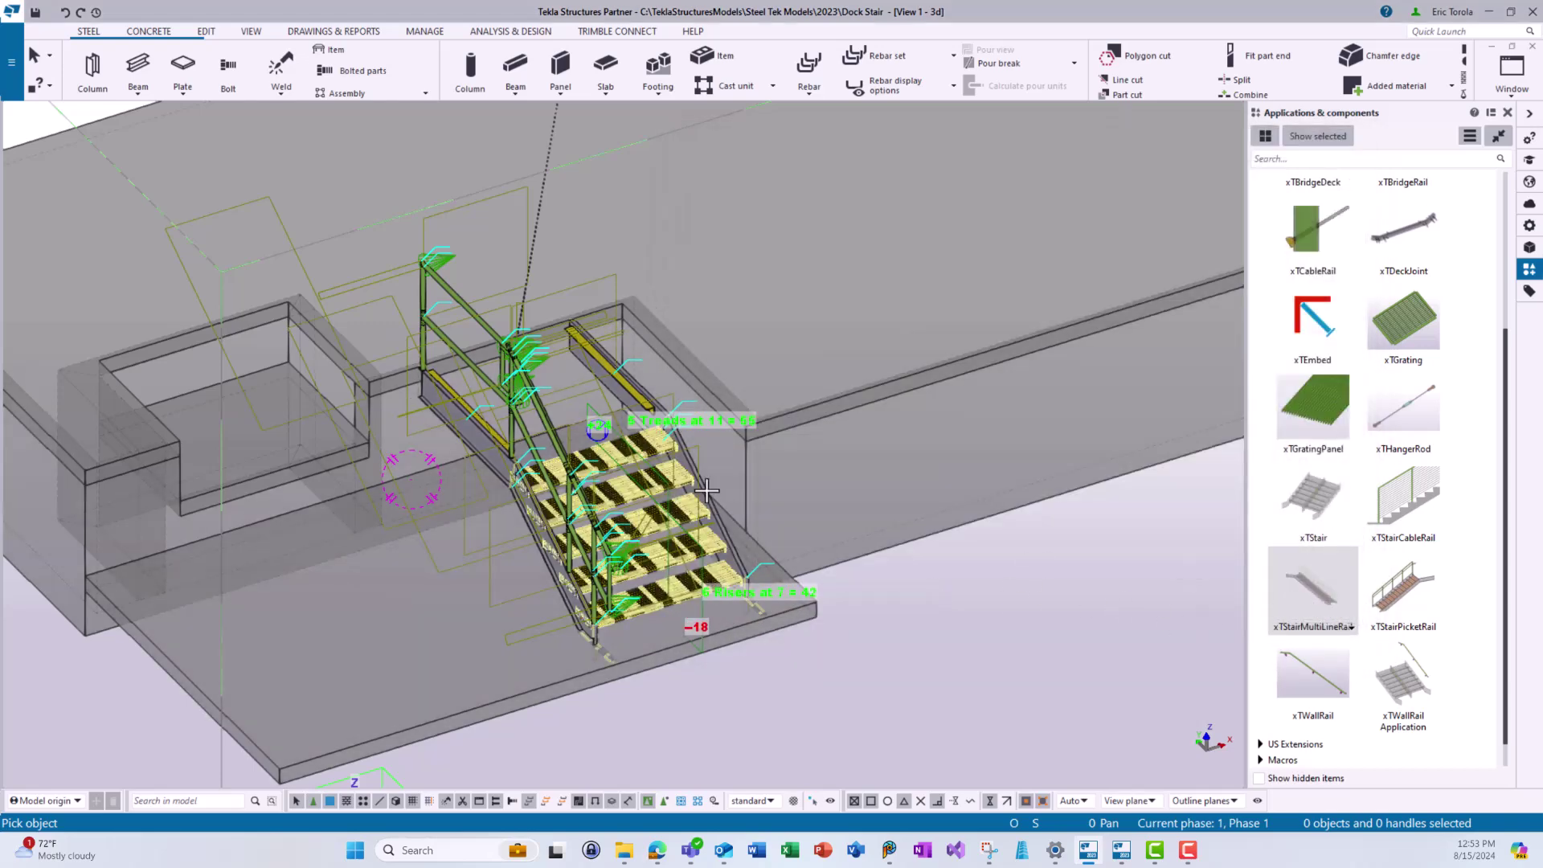
right_click(1043, 510)
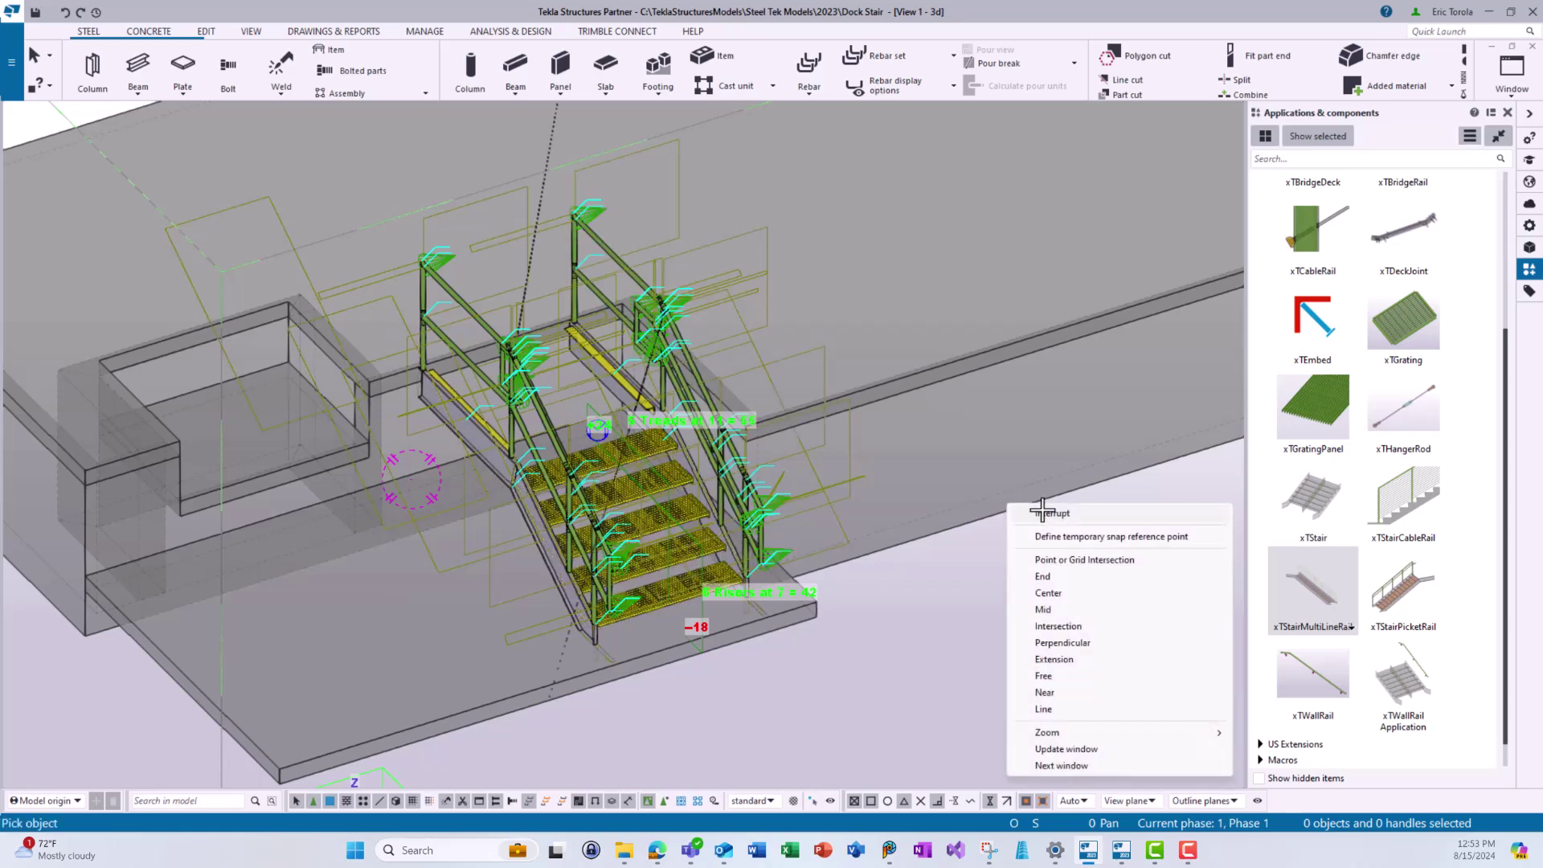
left_click(1045, 513)
Redraw the view and orbit to inspect the stair with both guardrails
right_click(990, 582)
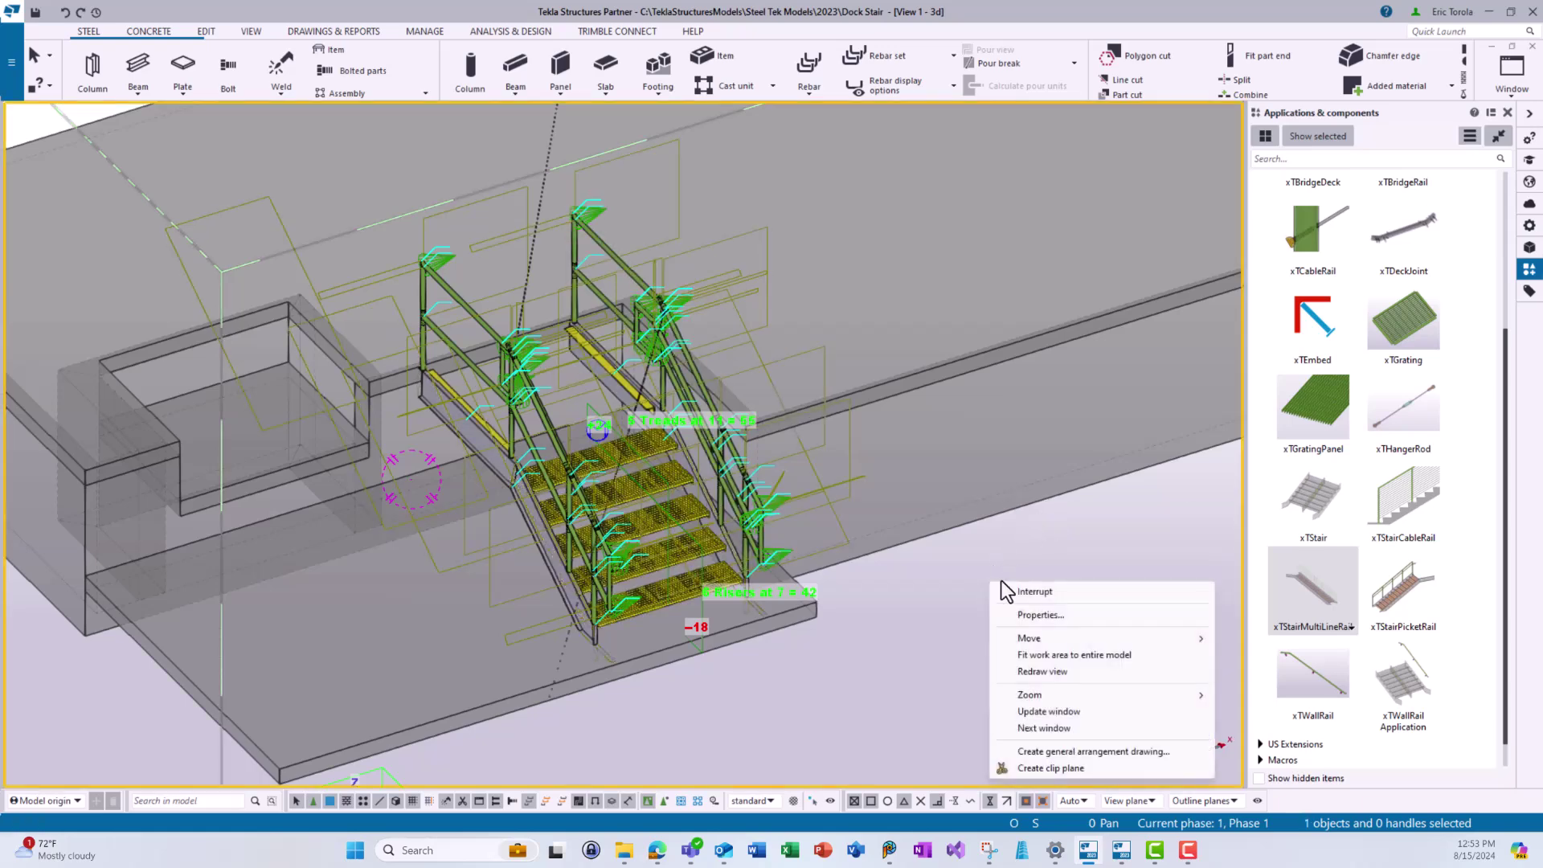
left_click(1058, 671)
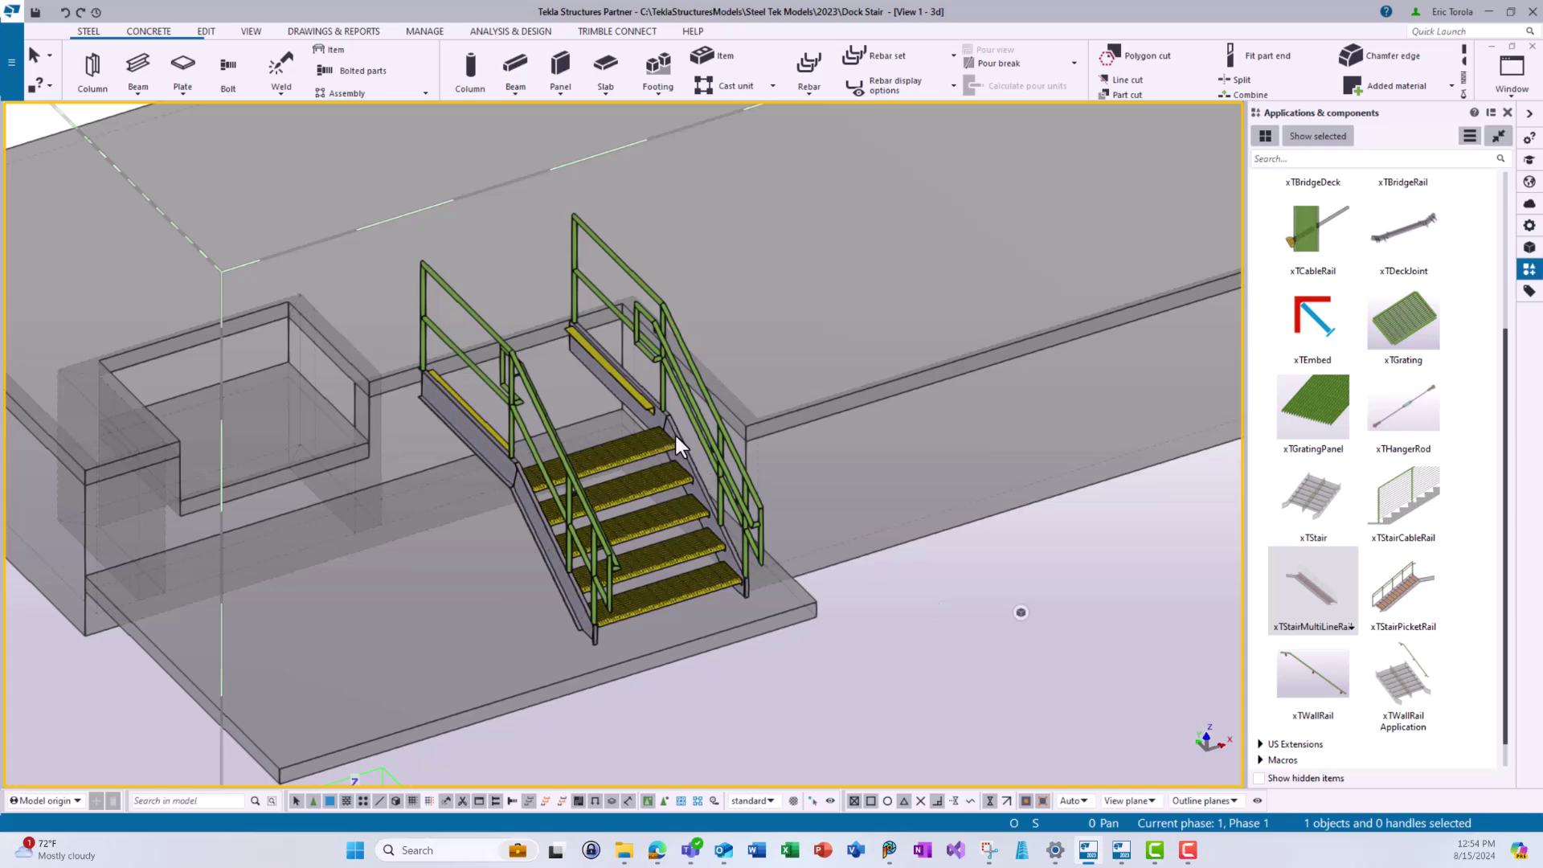
mouse_move(673, 433)
middle_mouse_down("ctrl")
mouse_move(620, 465)
mouse_move(475, 442)
middle_mouse_up("ctrl")
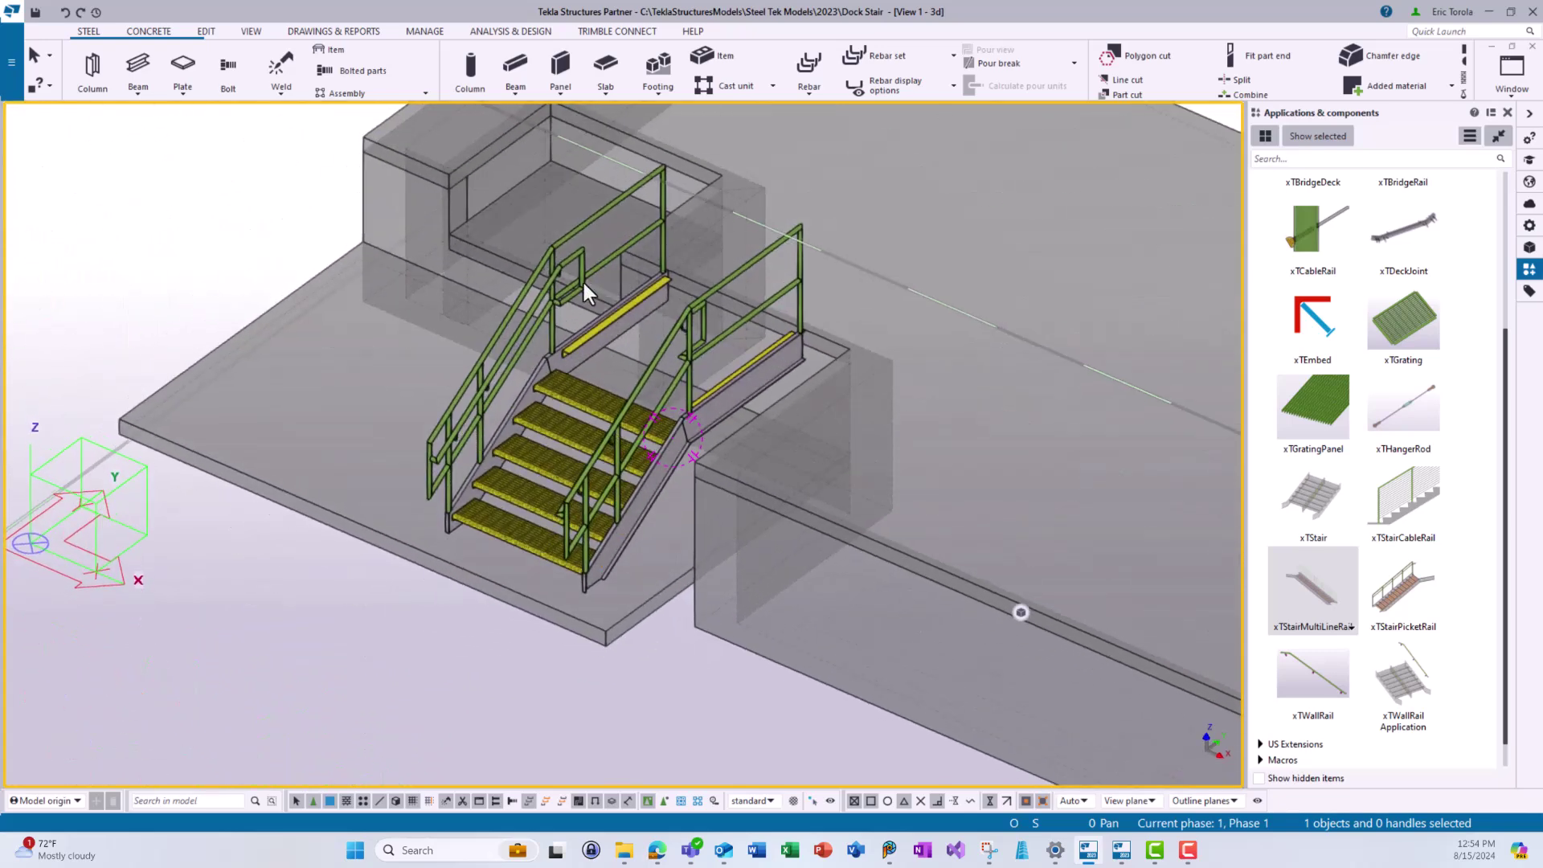
Load the +STU-GRT-1.25-NOSE preset into the xTGrating properties and check its Nosings tab
right_click(1412, 316)
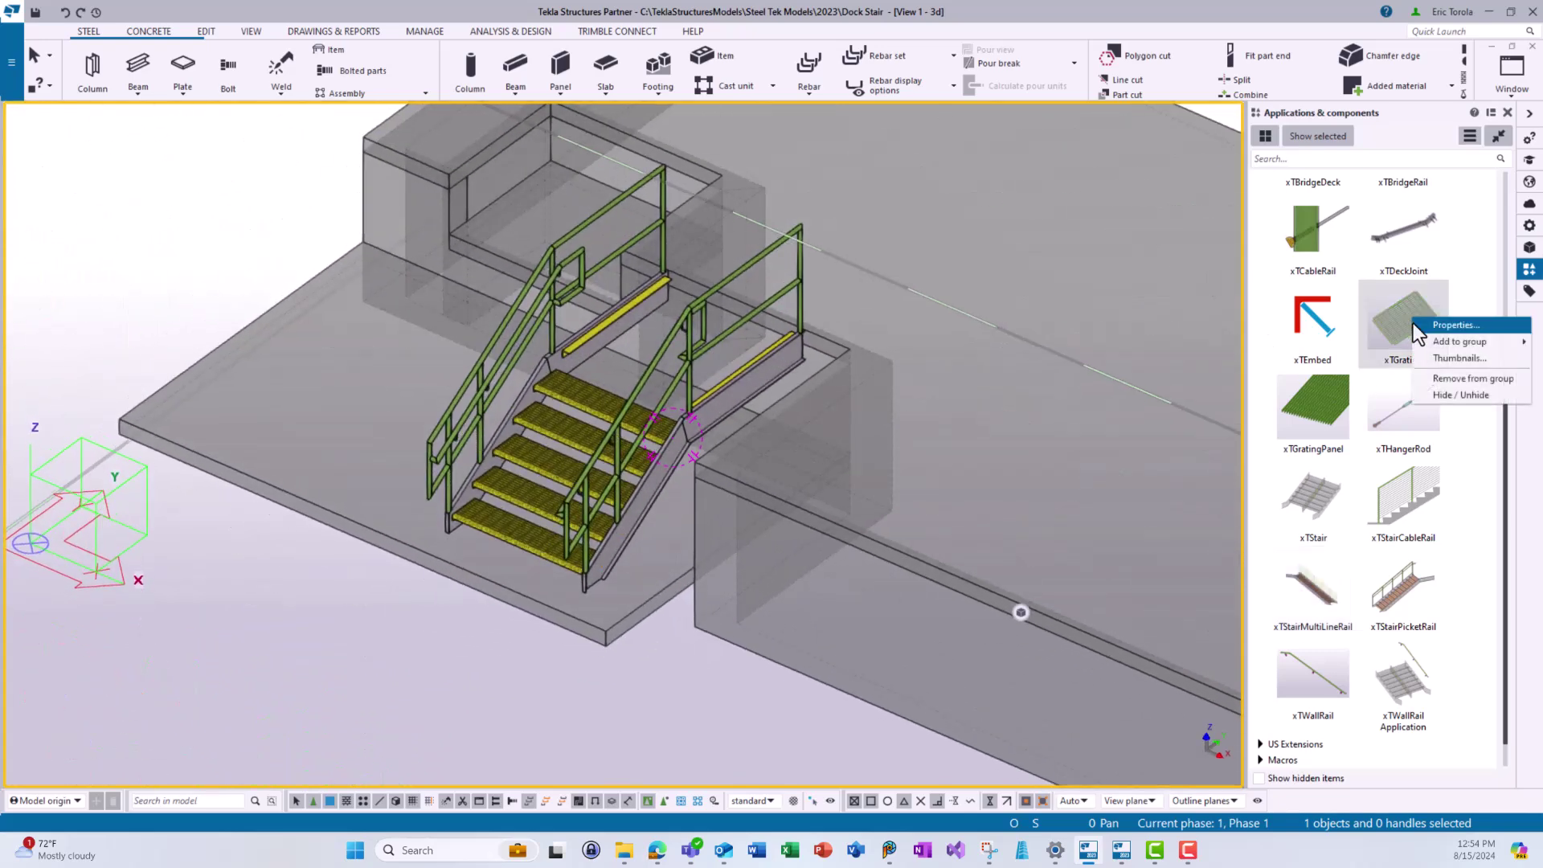
left_click(1416, 325)
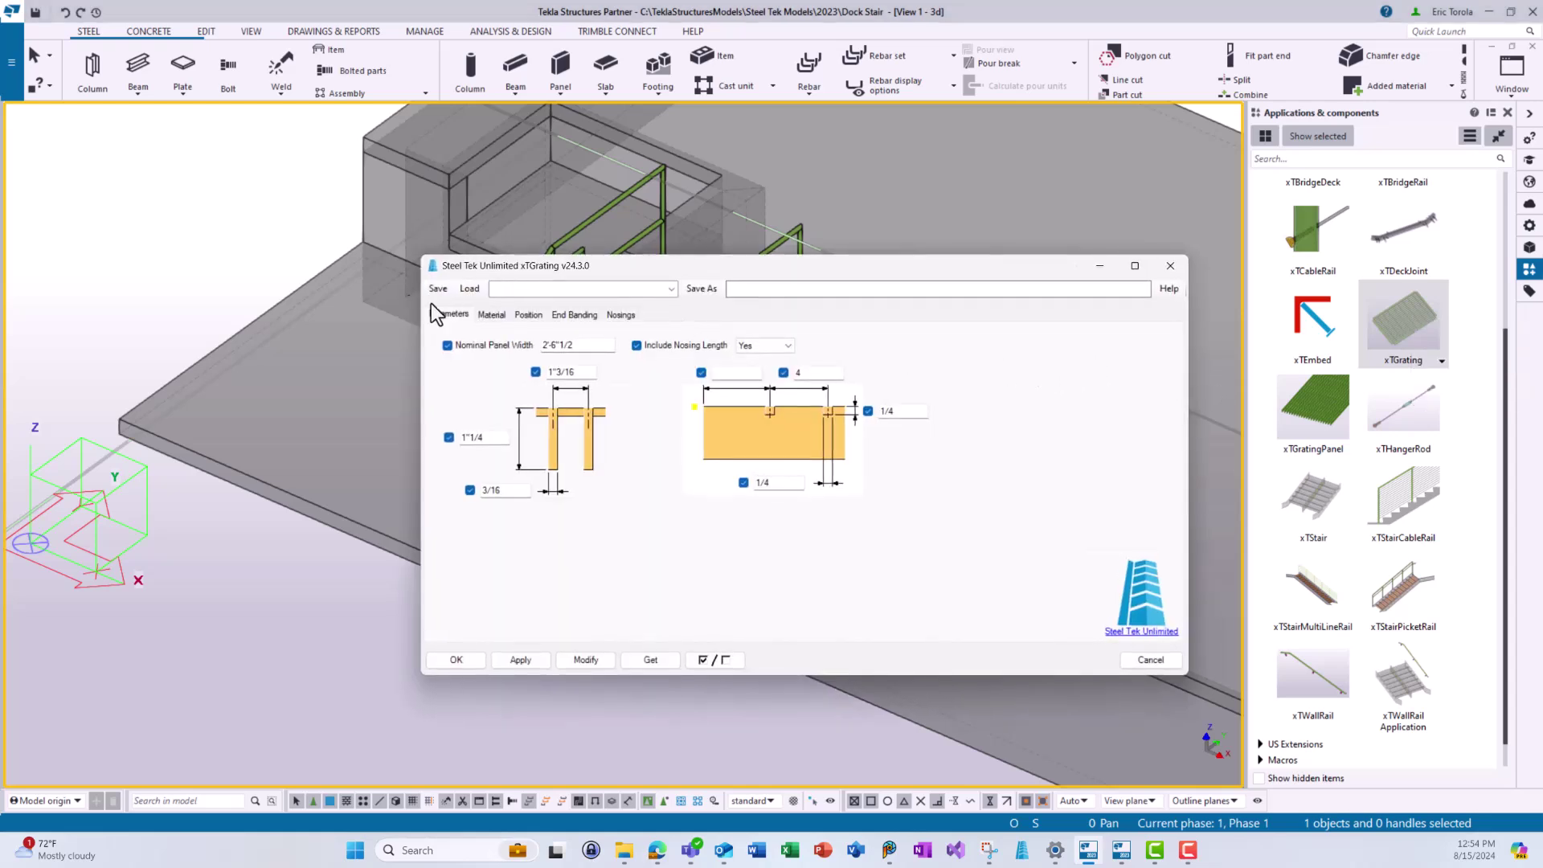
left_click(671, 289)
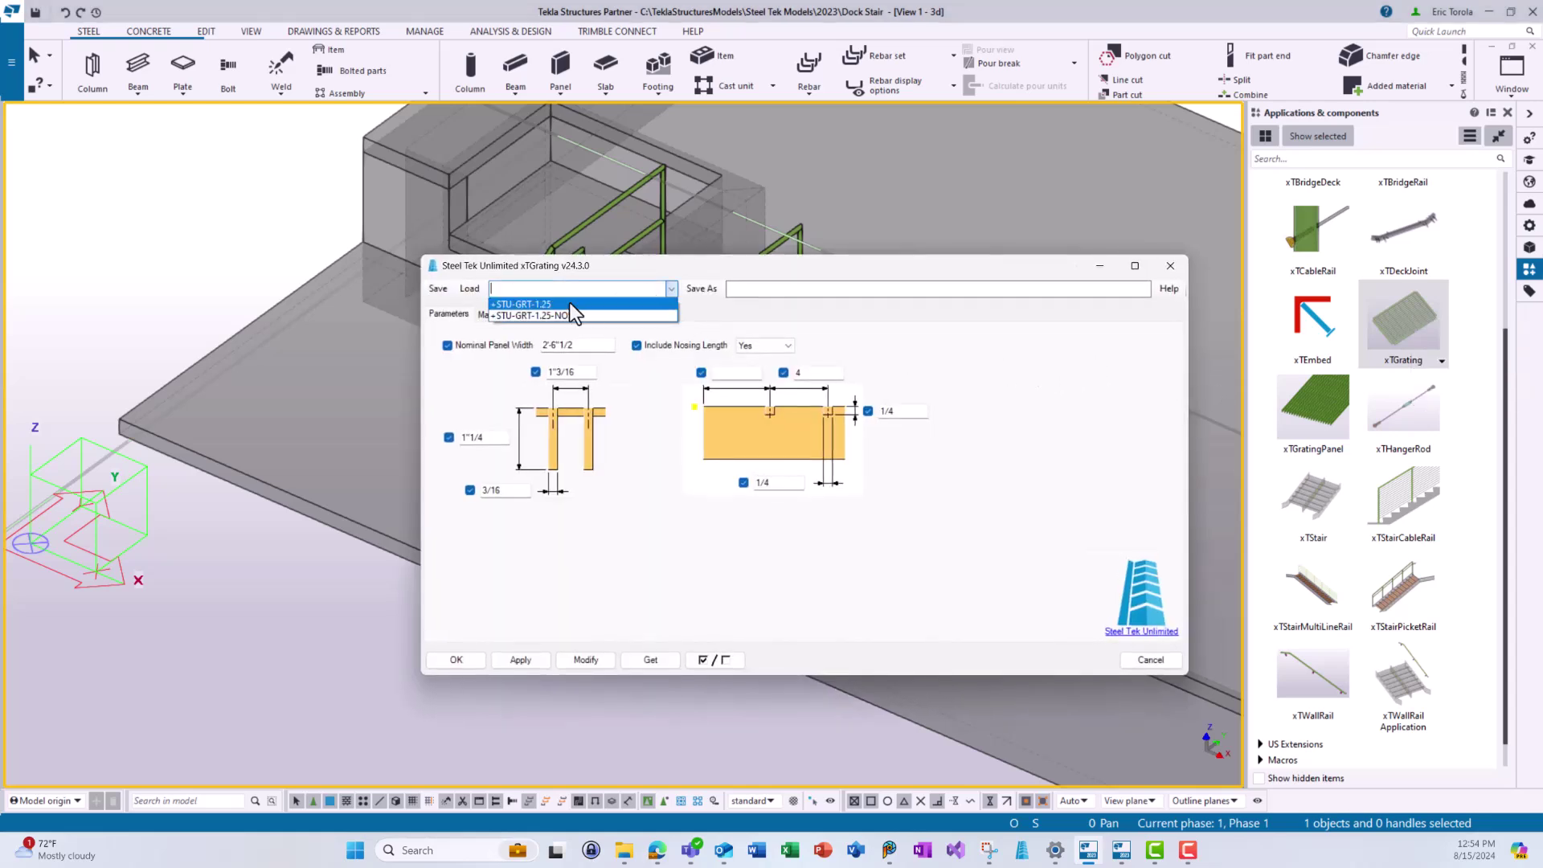
left_click(571, 316)
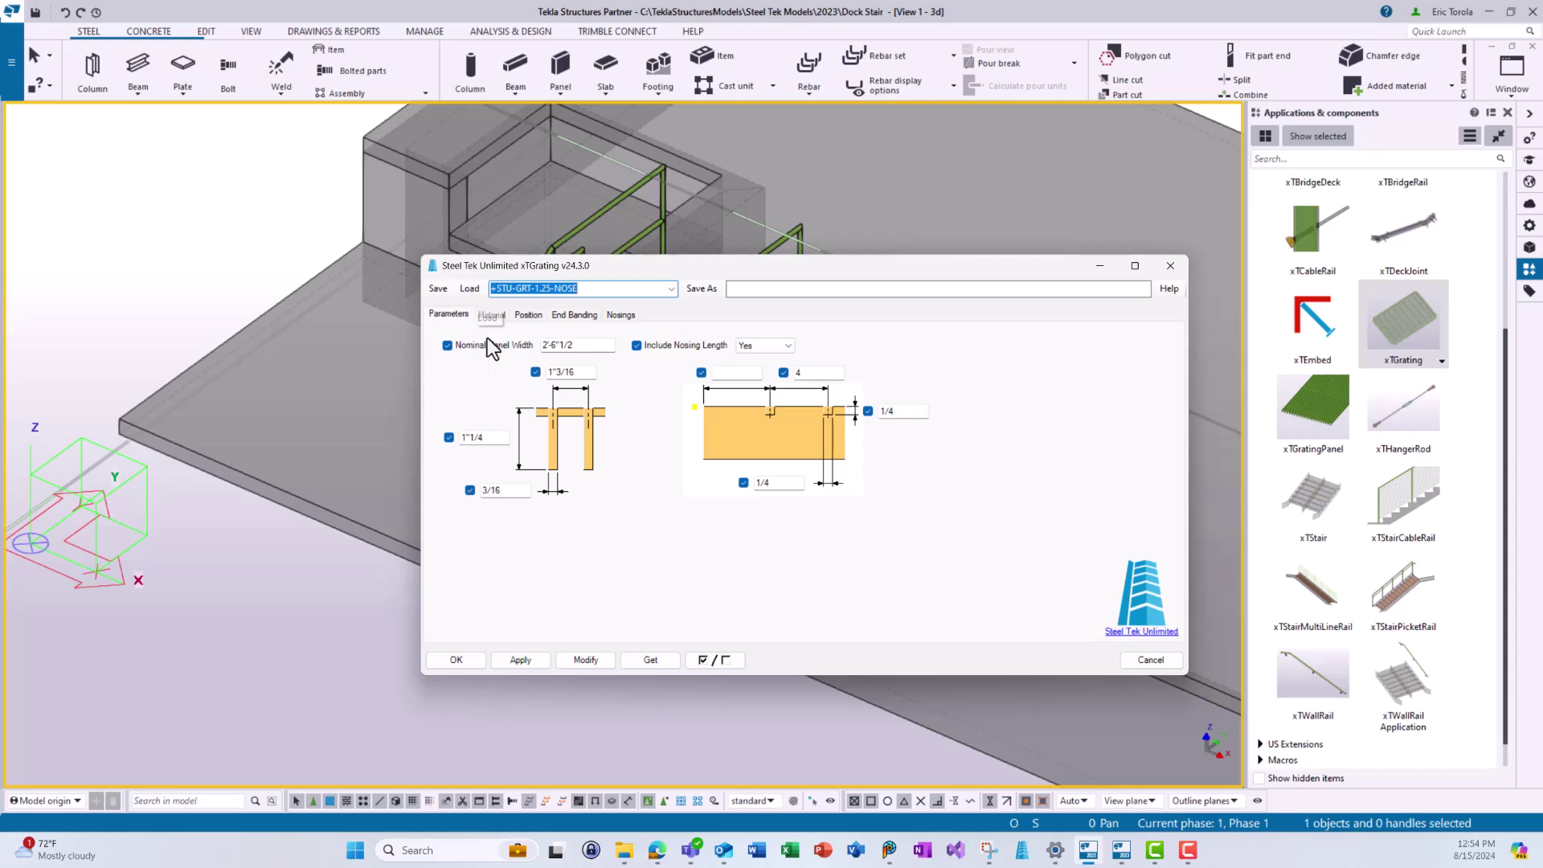
left_click(620, 315)
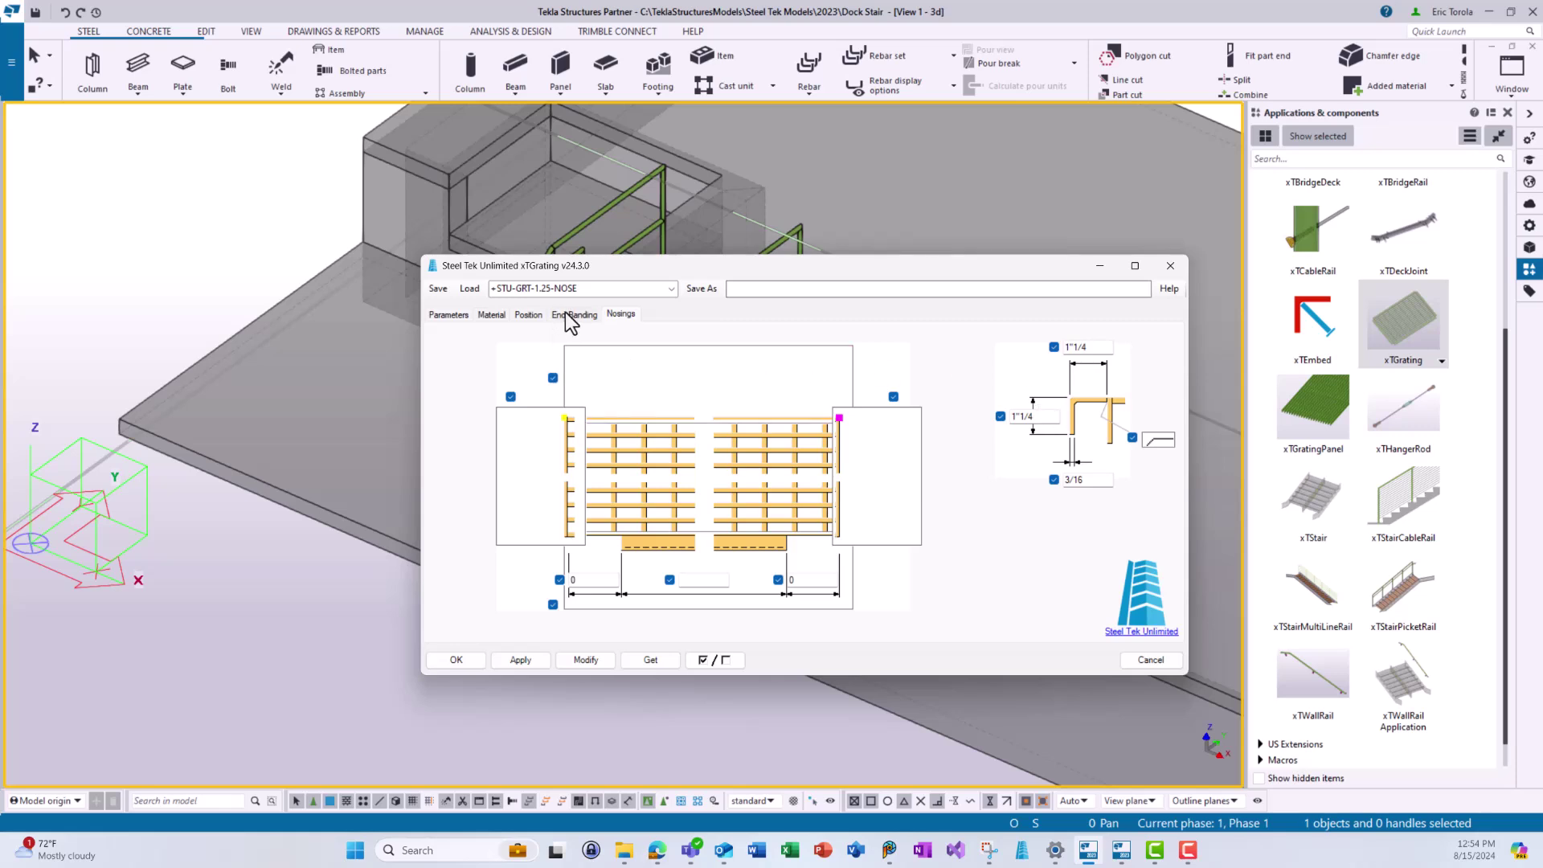
left_click(450, 315)
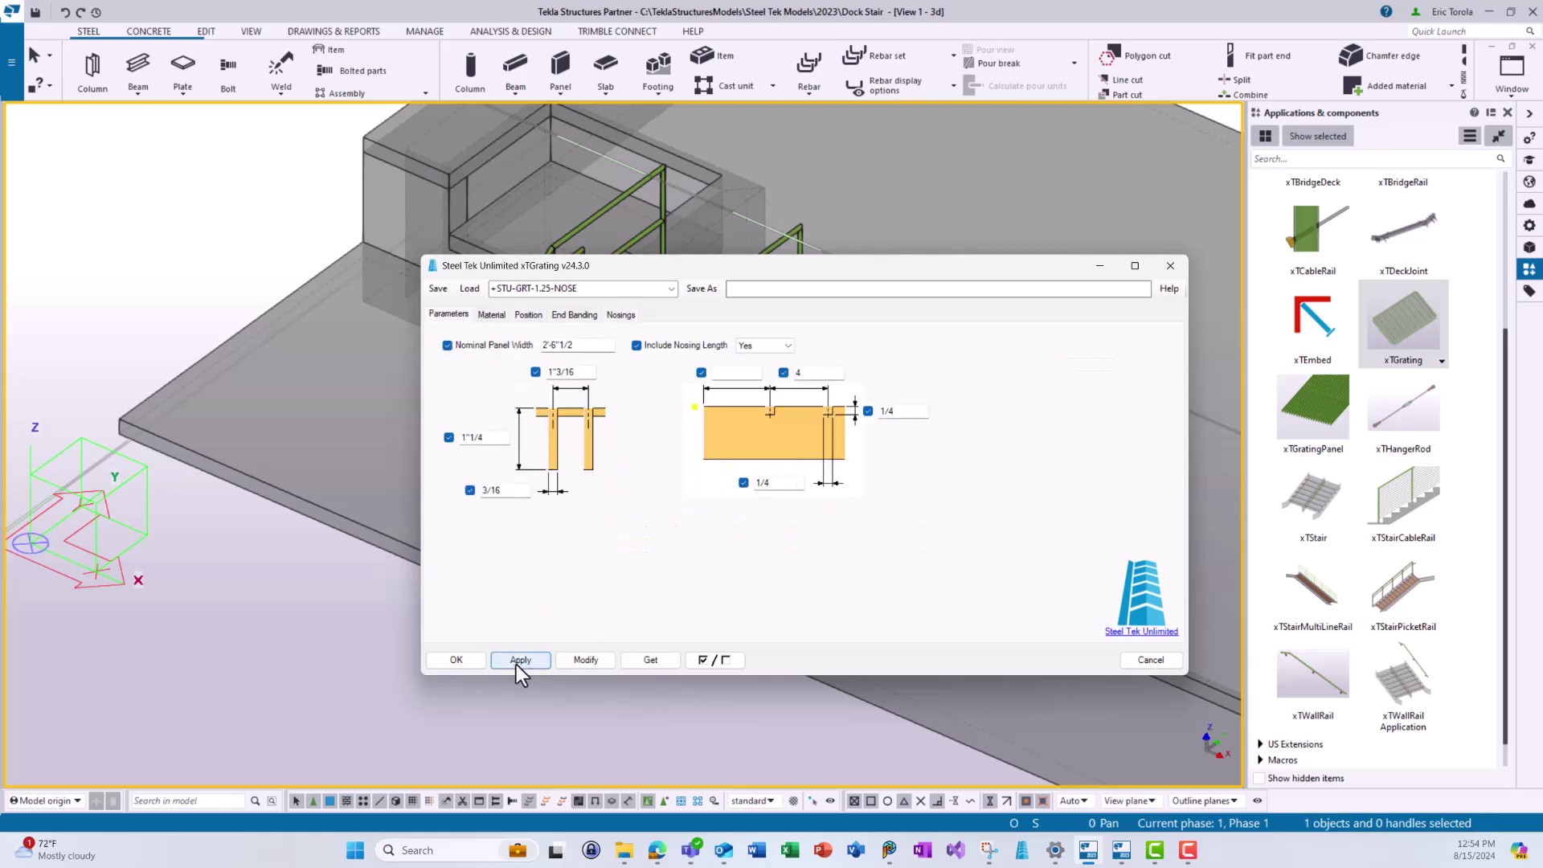
Accept the grating settings and place the grating's first point at a 62 (5'-2") offset
left_click(456, 661)
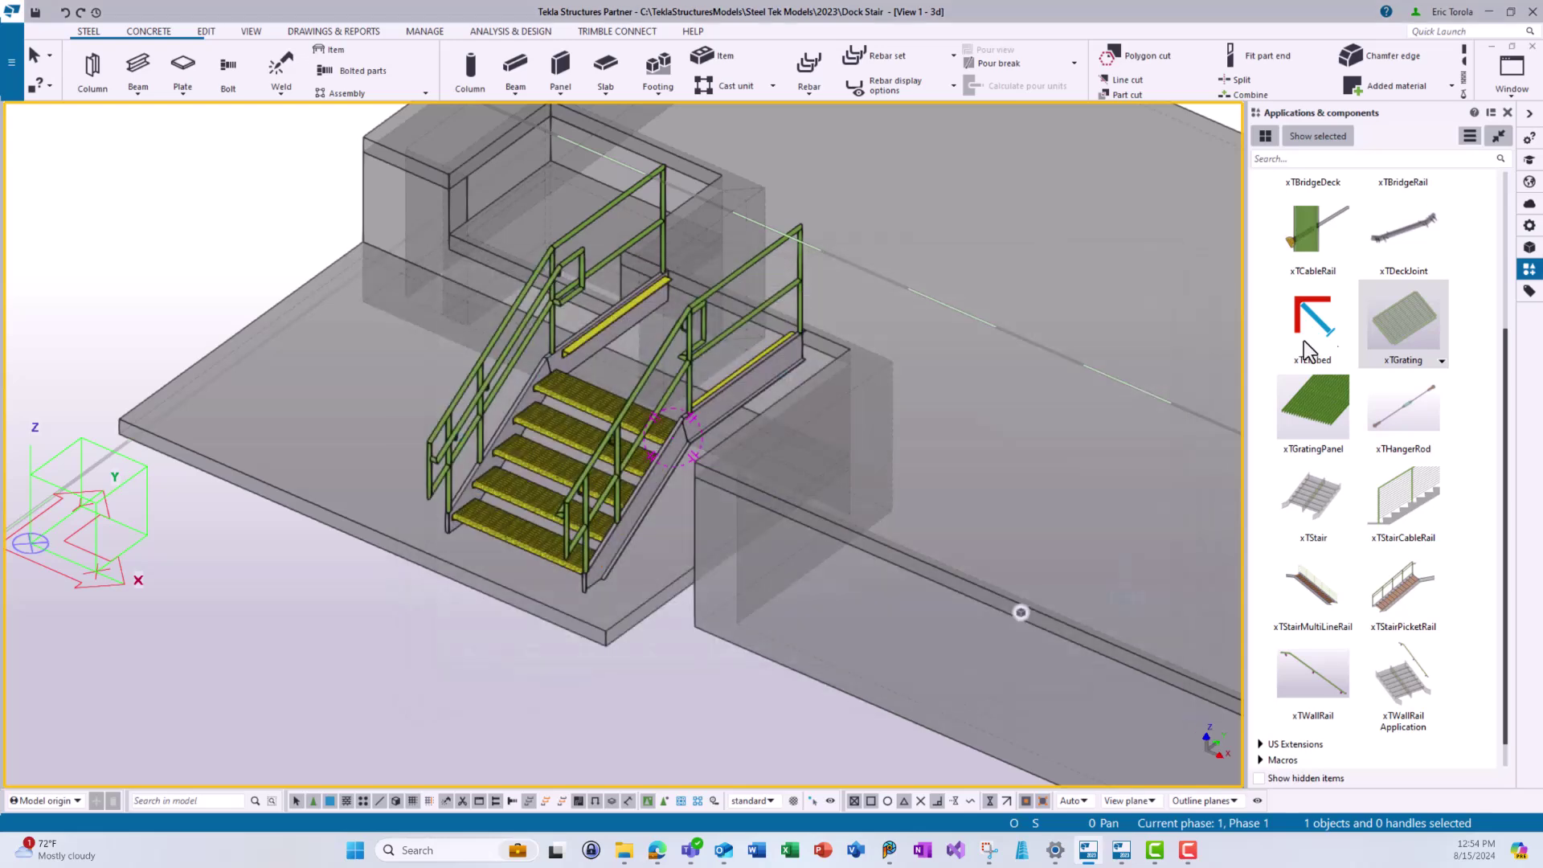
left_click(1411, 330)
scroll(655, 249, "up", 6)
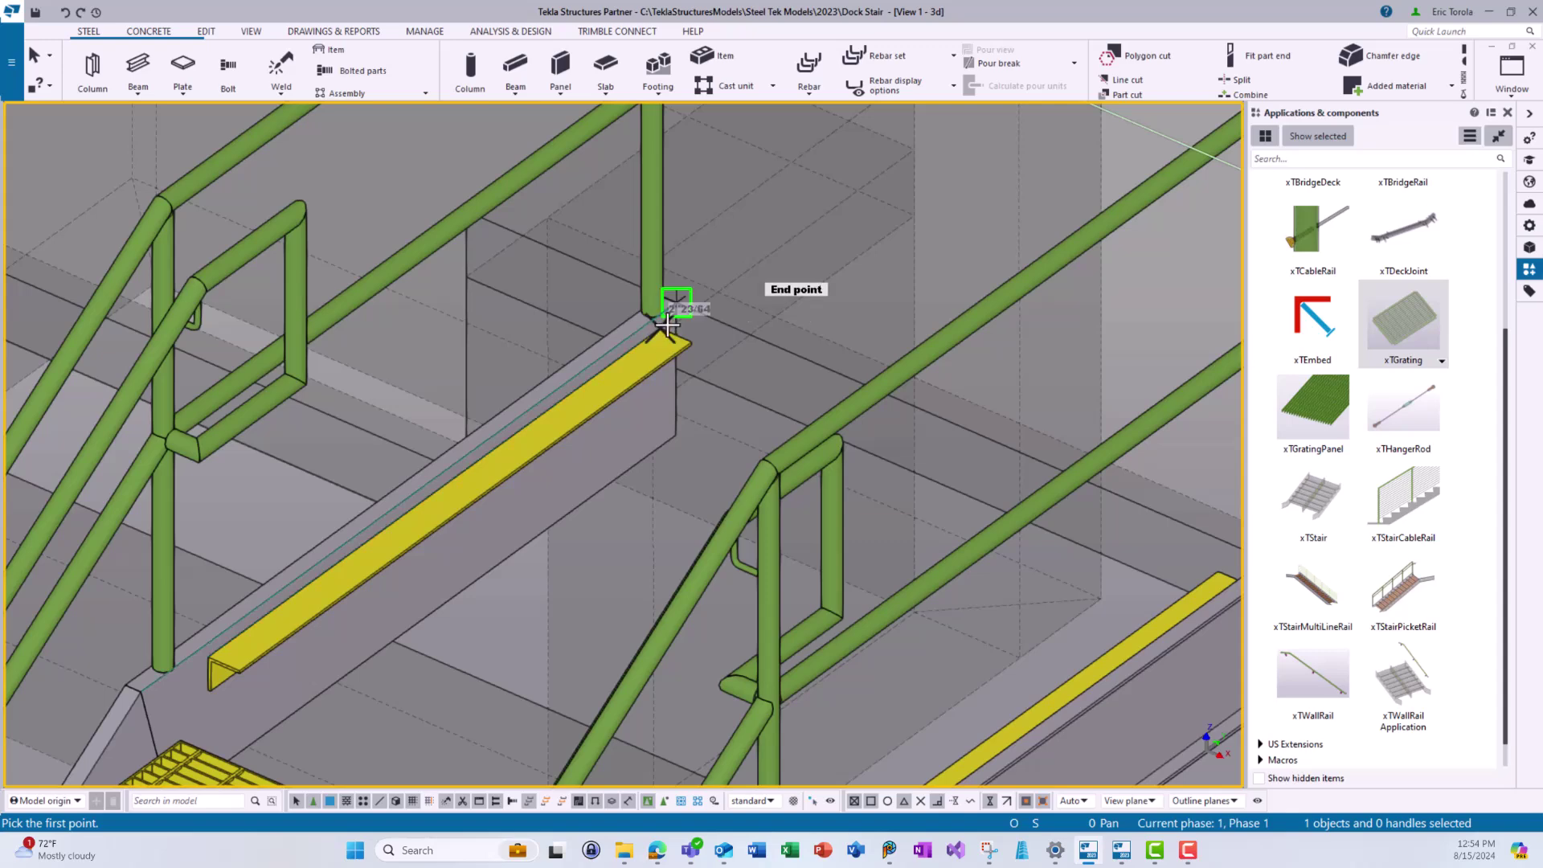
scroll(666, 320, "up", 4)
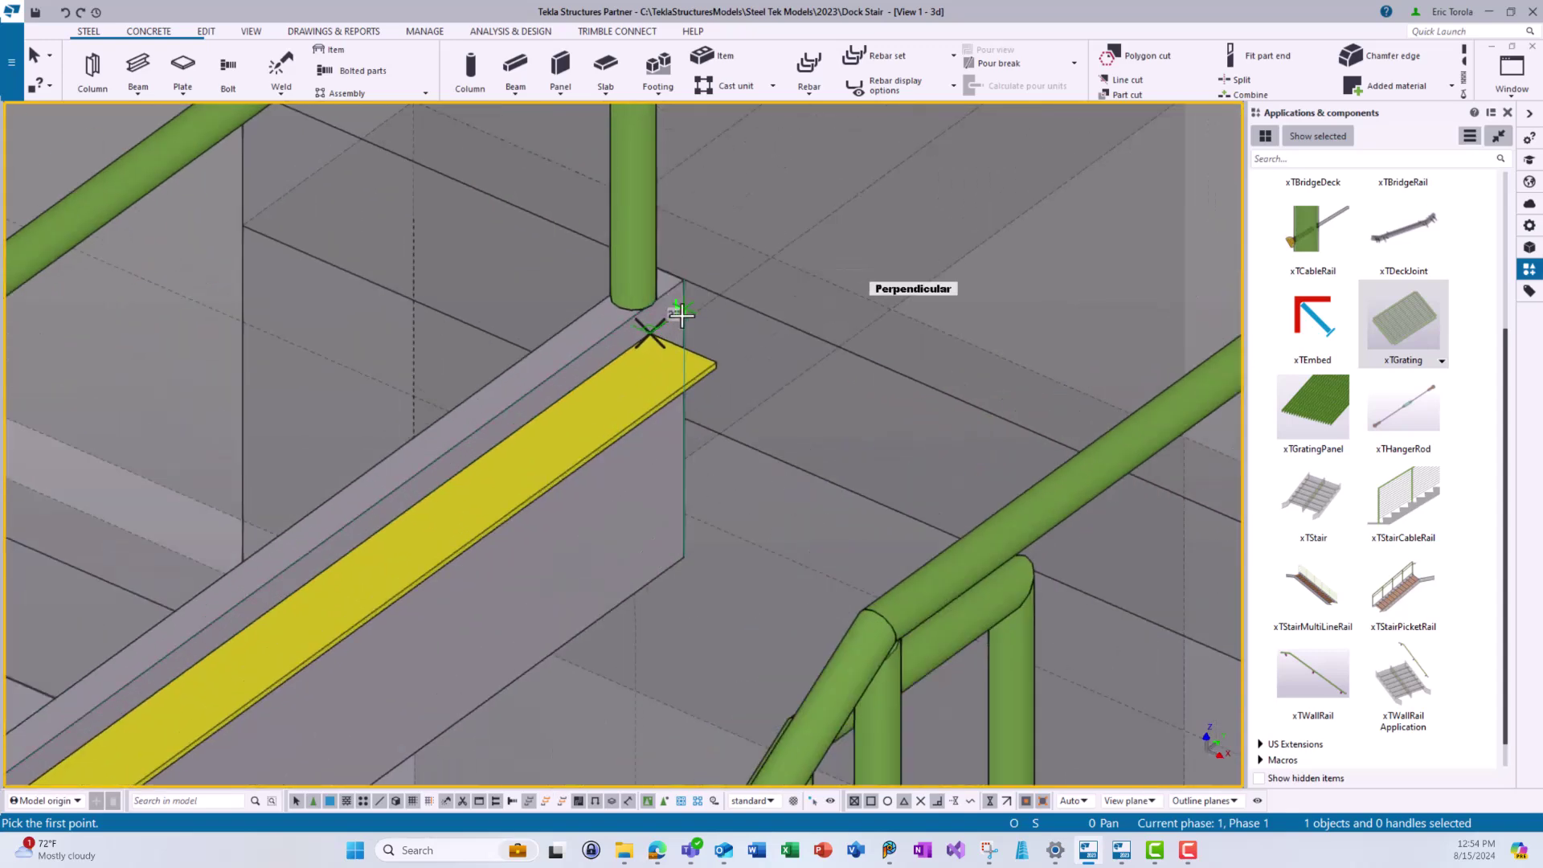
scroll(682, 316, "down", 4)
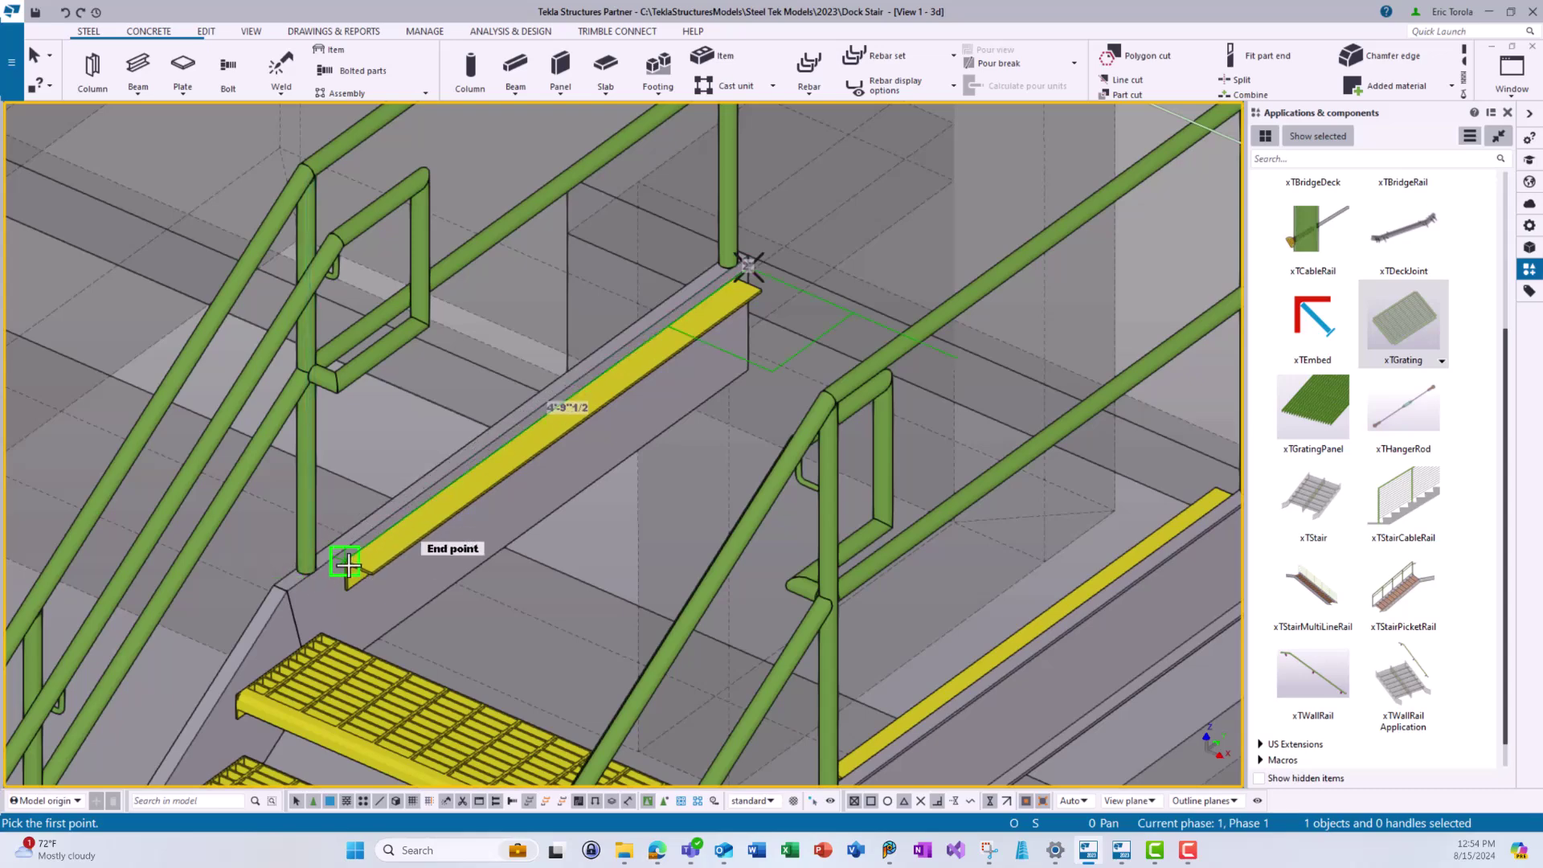
type("62")
key("Return")
Set the second point at 4'8 to create the landing grating, then end placement and orbit around it
scroll(202, 572, "down", 2)
middle_click_drag(503, 614, 782, 673, "ctrl")
scroll(615, 668, "down", 3)
scroll(966, 471, "up", 3)
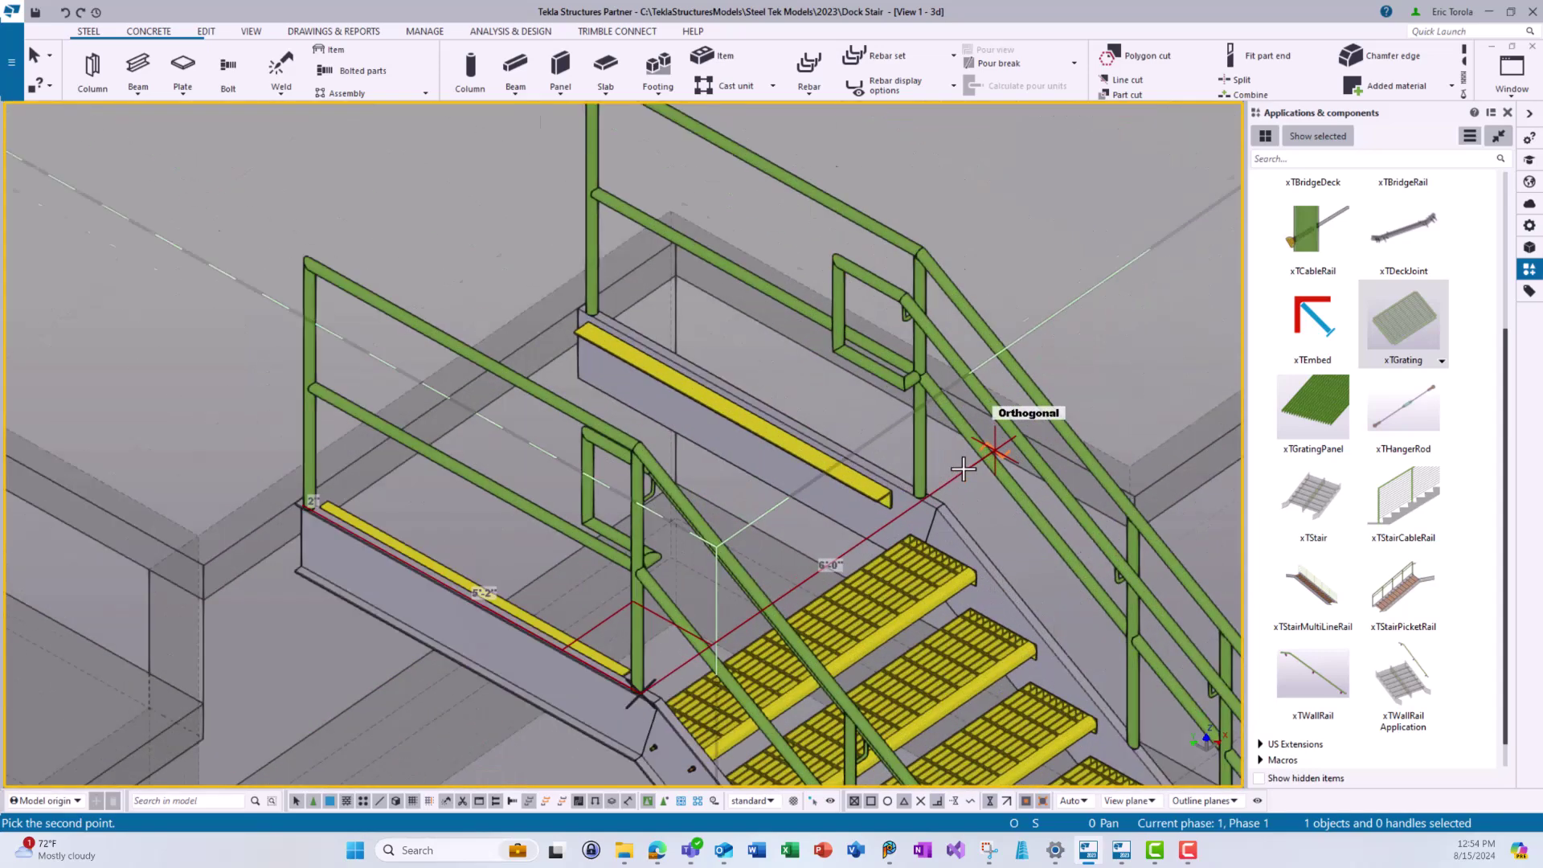
scroll(964, 468, "up", 3)
scroll(882, 544, "up", 2)
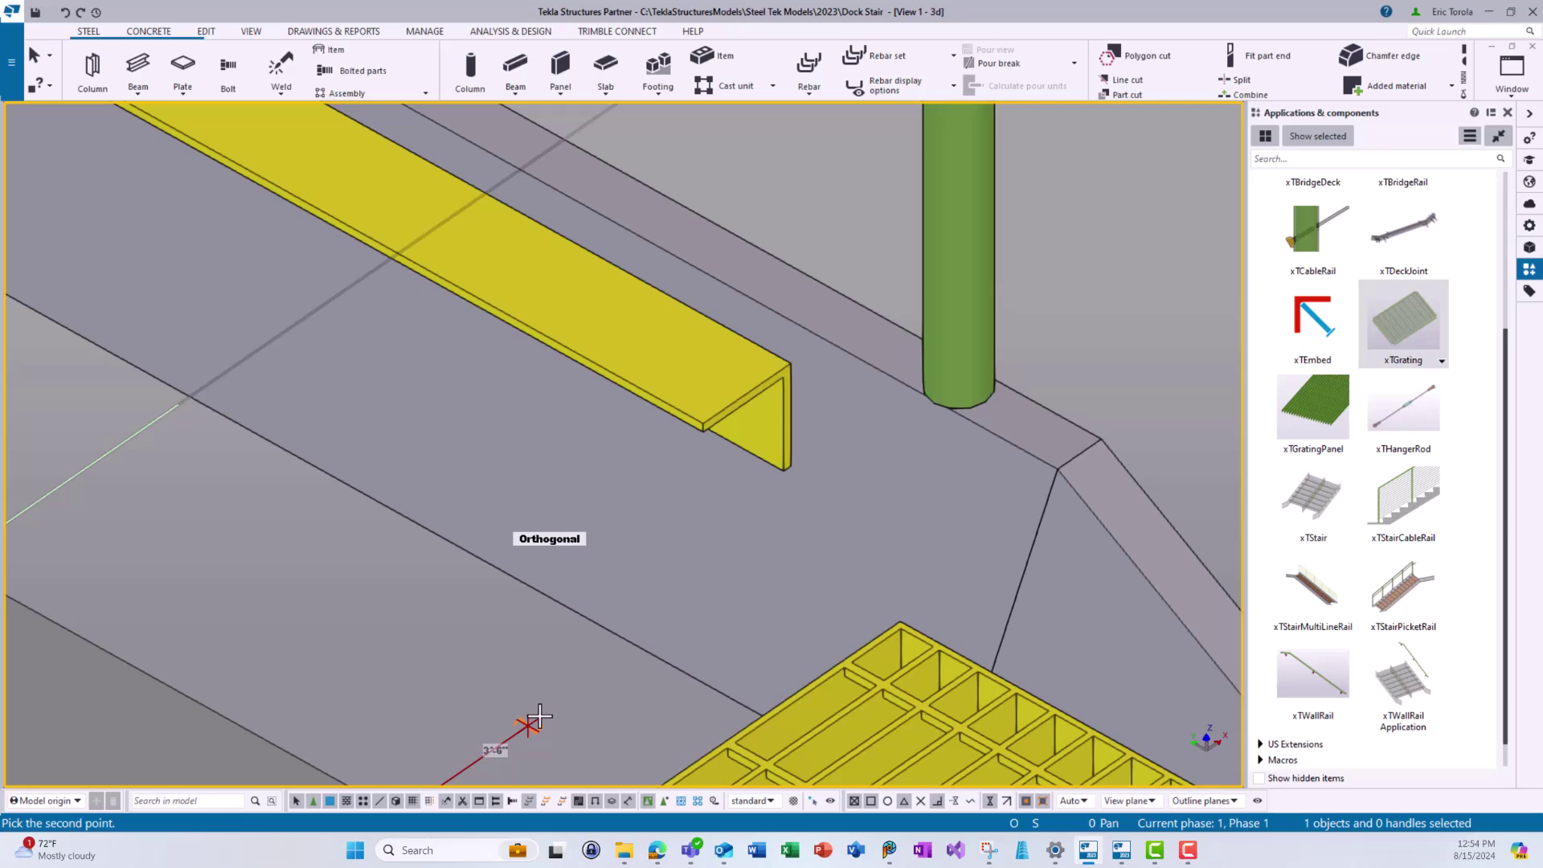
type("4'8")
key("Return")
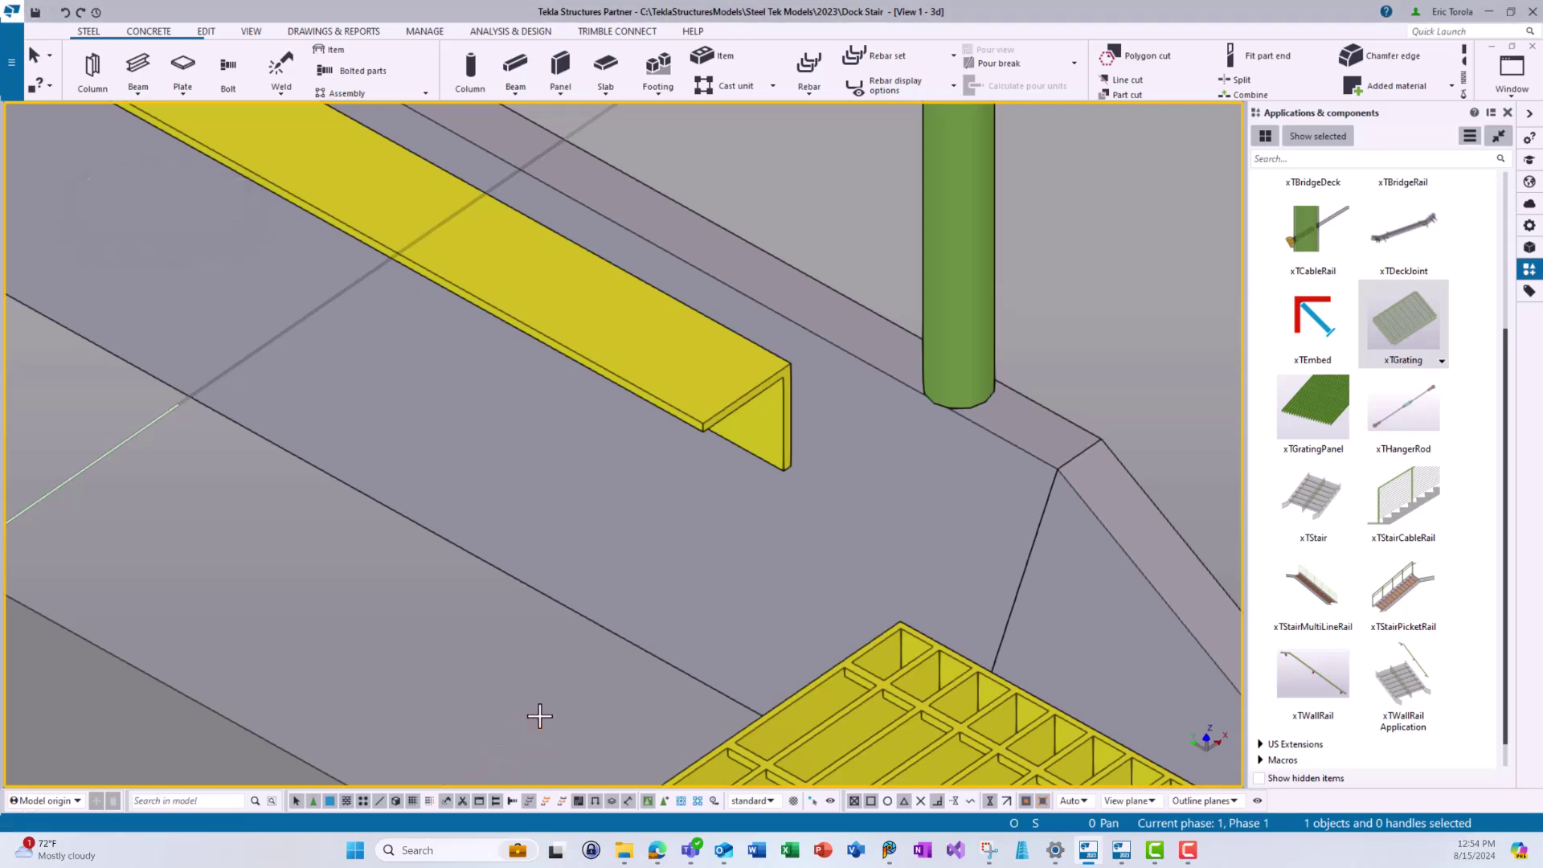
right_click(947, 483)
left_click(948, 485)
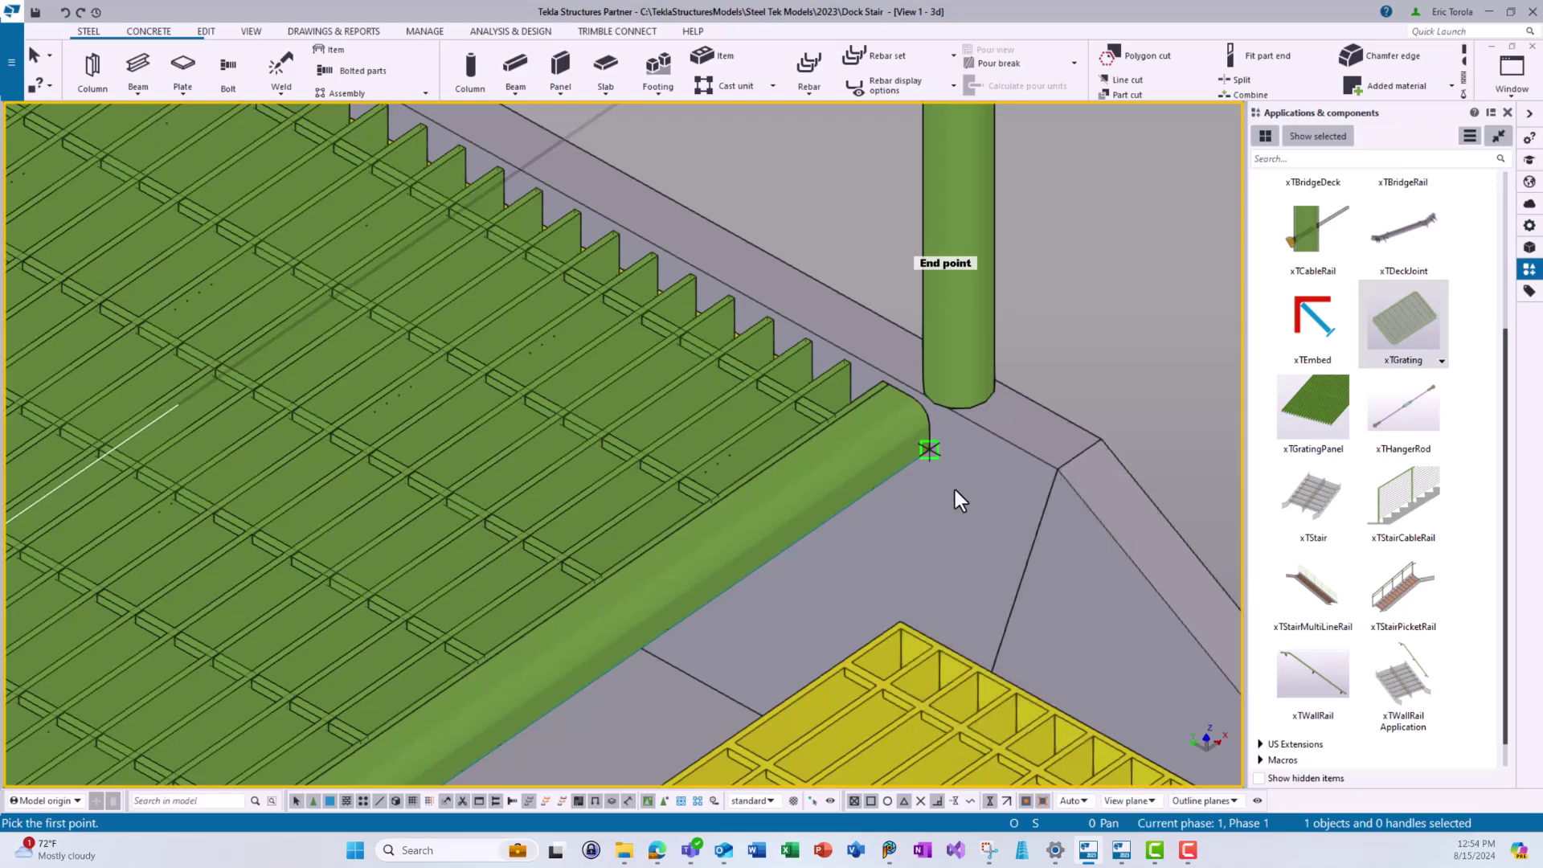
scroll(965, 494, "down", 5)
scroll(979, 497, "up", 3)
mouse_move(929, 497)
middle_mouse_down("ctrl")
mouse_move(803, 499)
mouse_move(771, 451)
mouse_move(725, 449)
middle_mouse_up("ctrl")
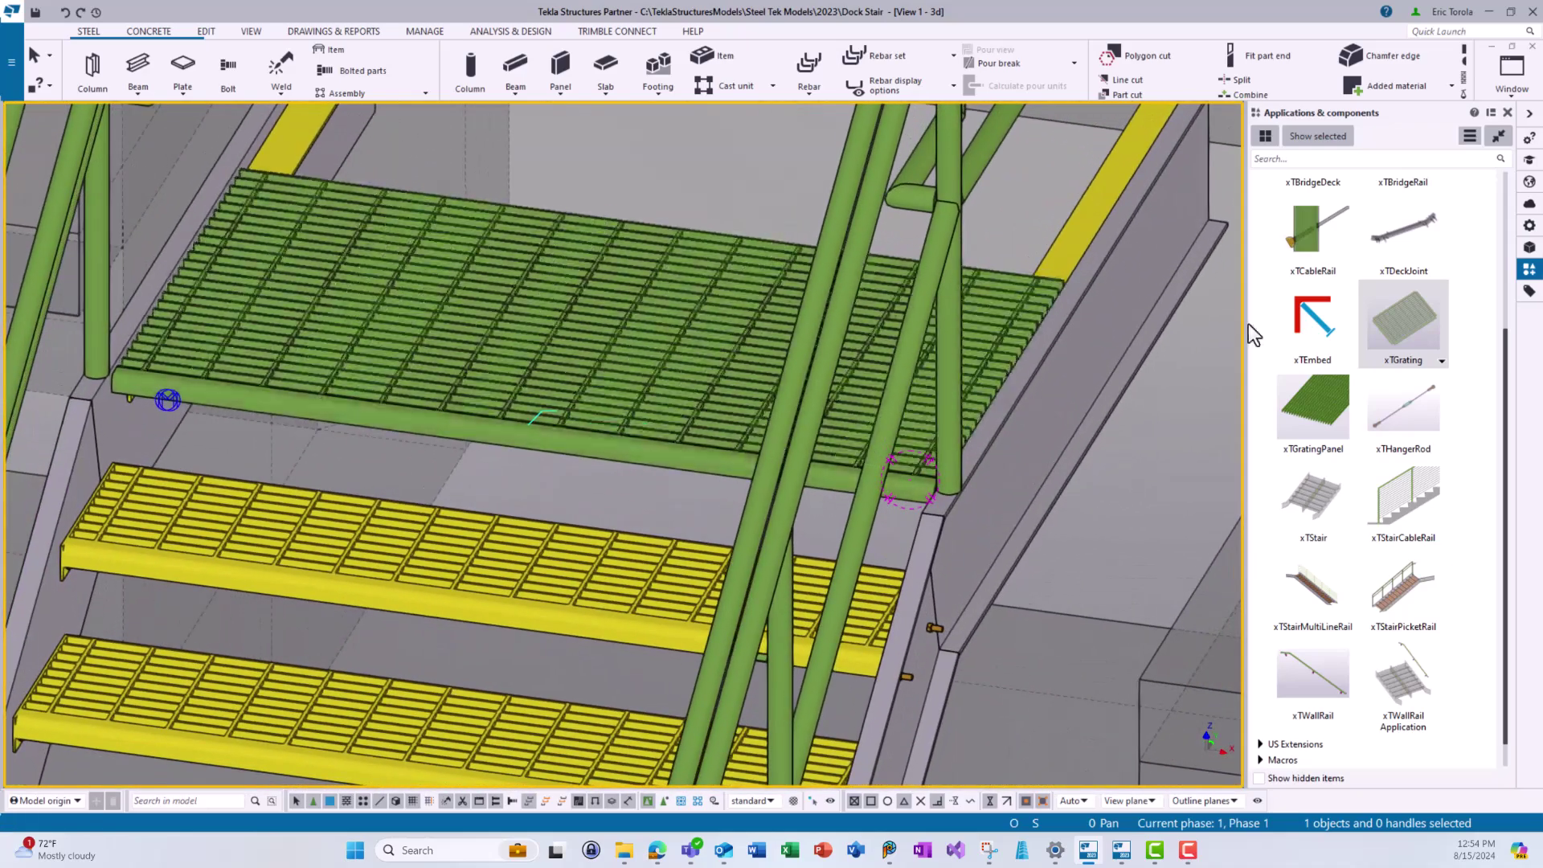
Load the +STU-GRT-1.25 preset into the xTGrating properties
right_click(1389, 312)
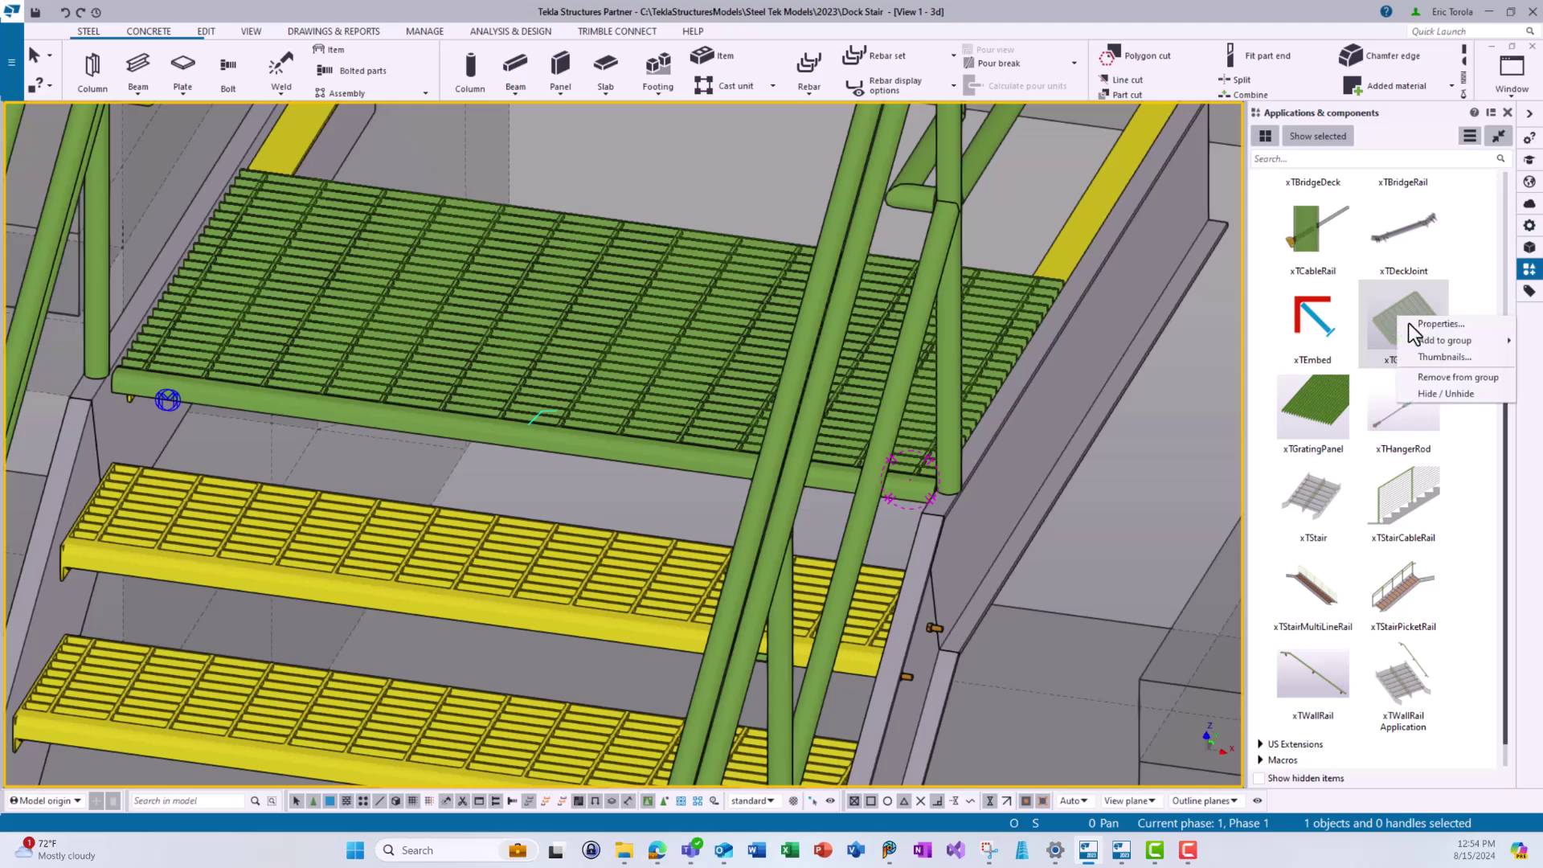
left_click(1399, 321)
left_click(671, 289)
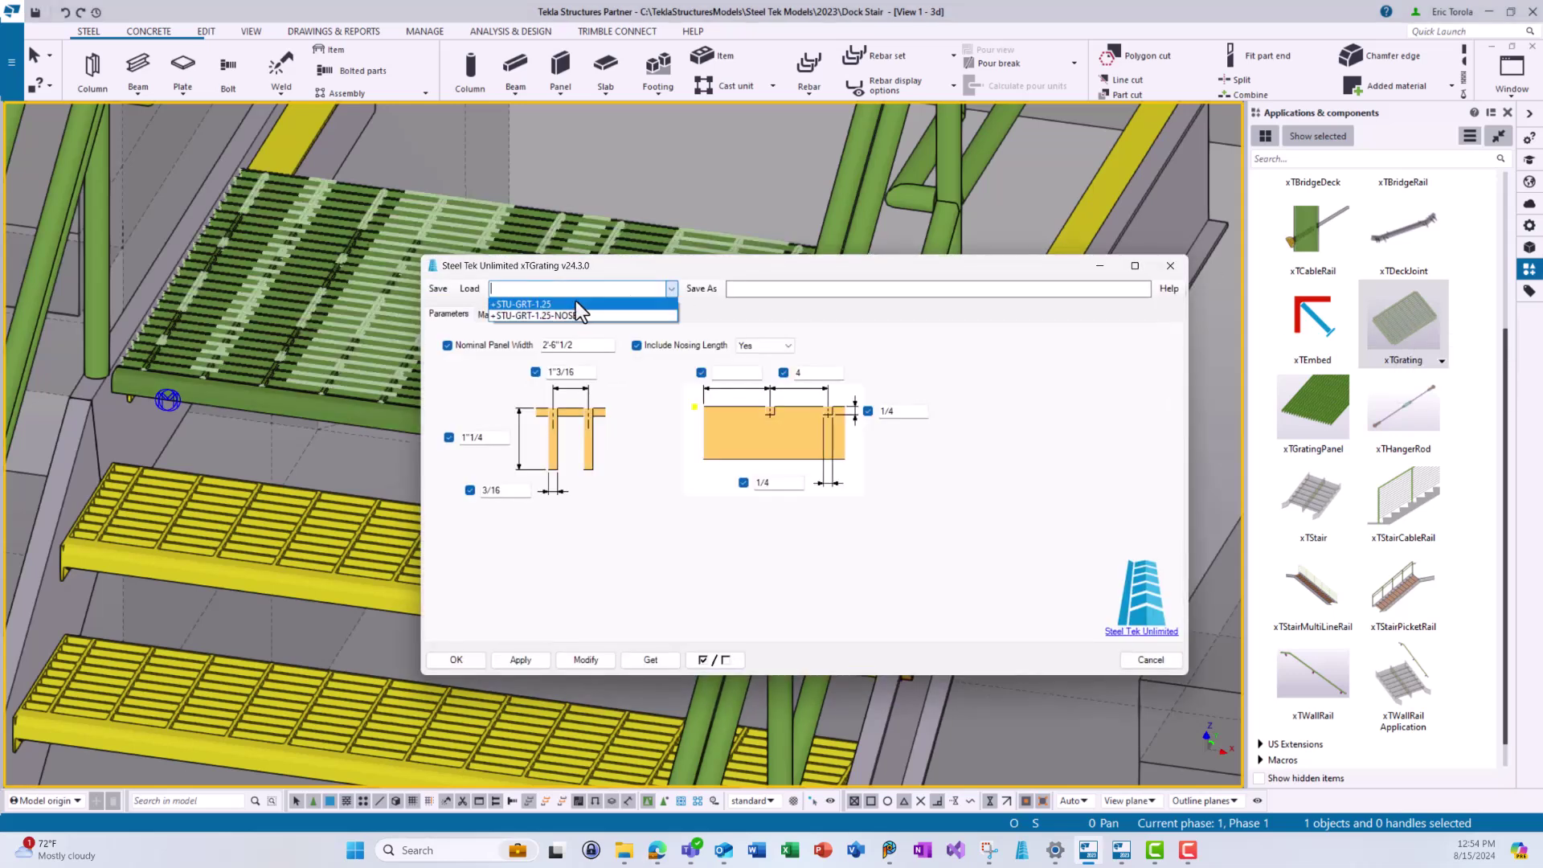
left_click(575, 300)
left_click(470, 289)
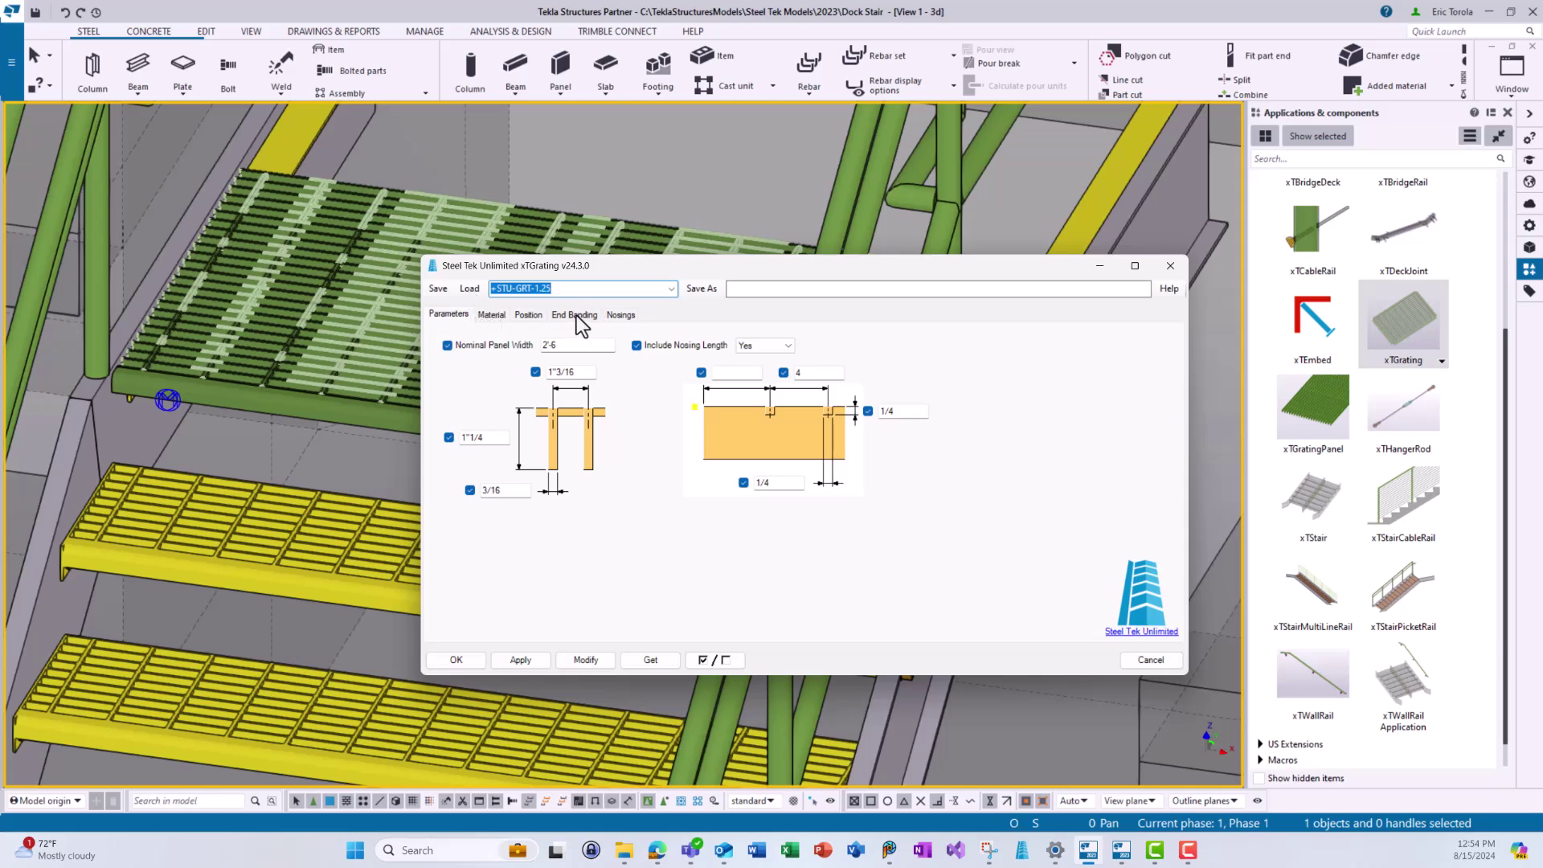
Set both Dx end offsets to 0 and the At depth position to Behind
left_click(529, 314)
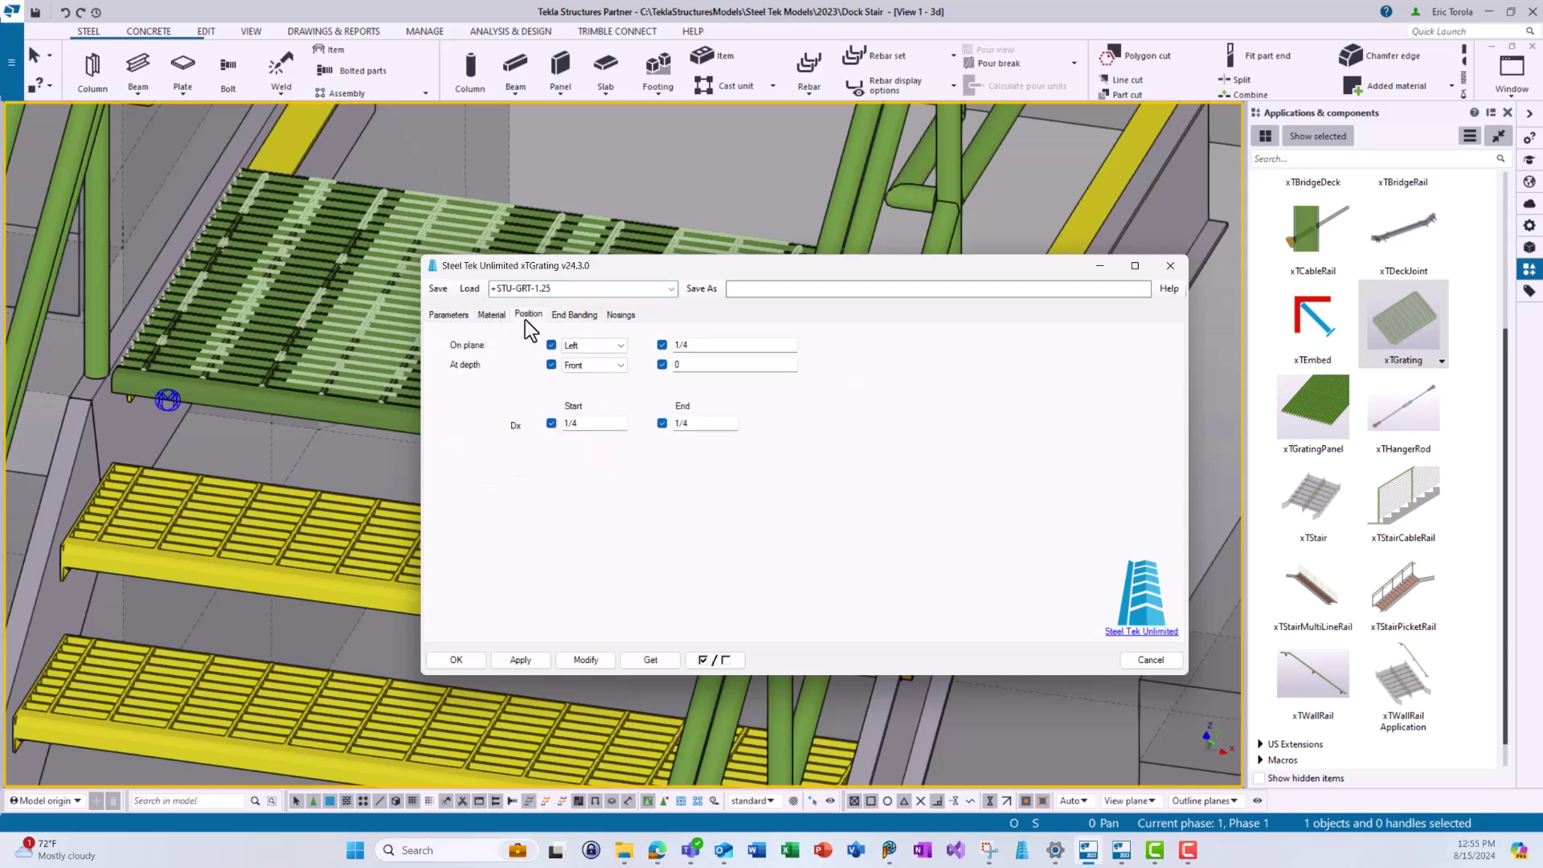
left_click_drag(595, 423, 517, 427)
type("0")
left_click_drag(706, 426, 613, 438)
type("0")
left_click(601, 364)
left_click(595, 390)
left_click(590, 398)
left_click(621, 314)
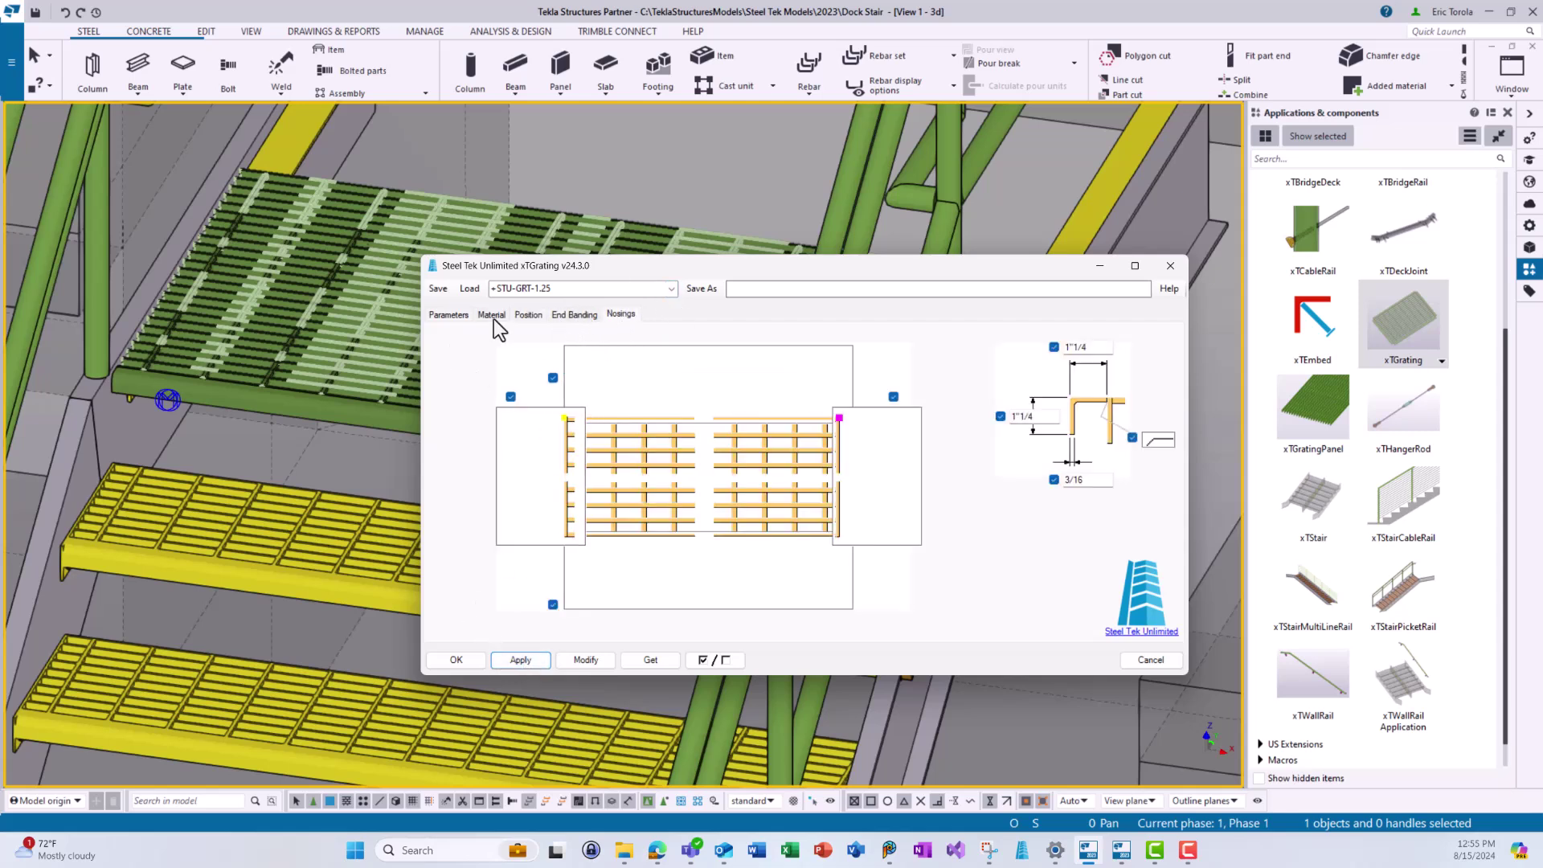
left_click(528, 314)
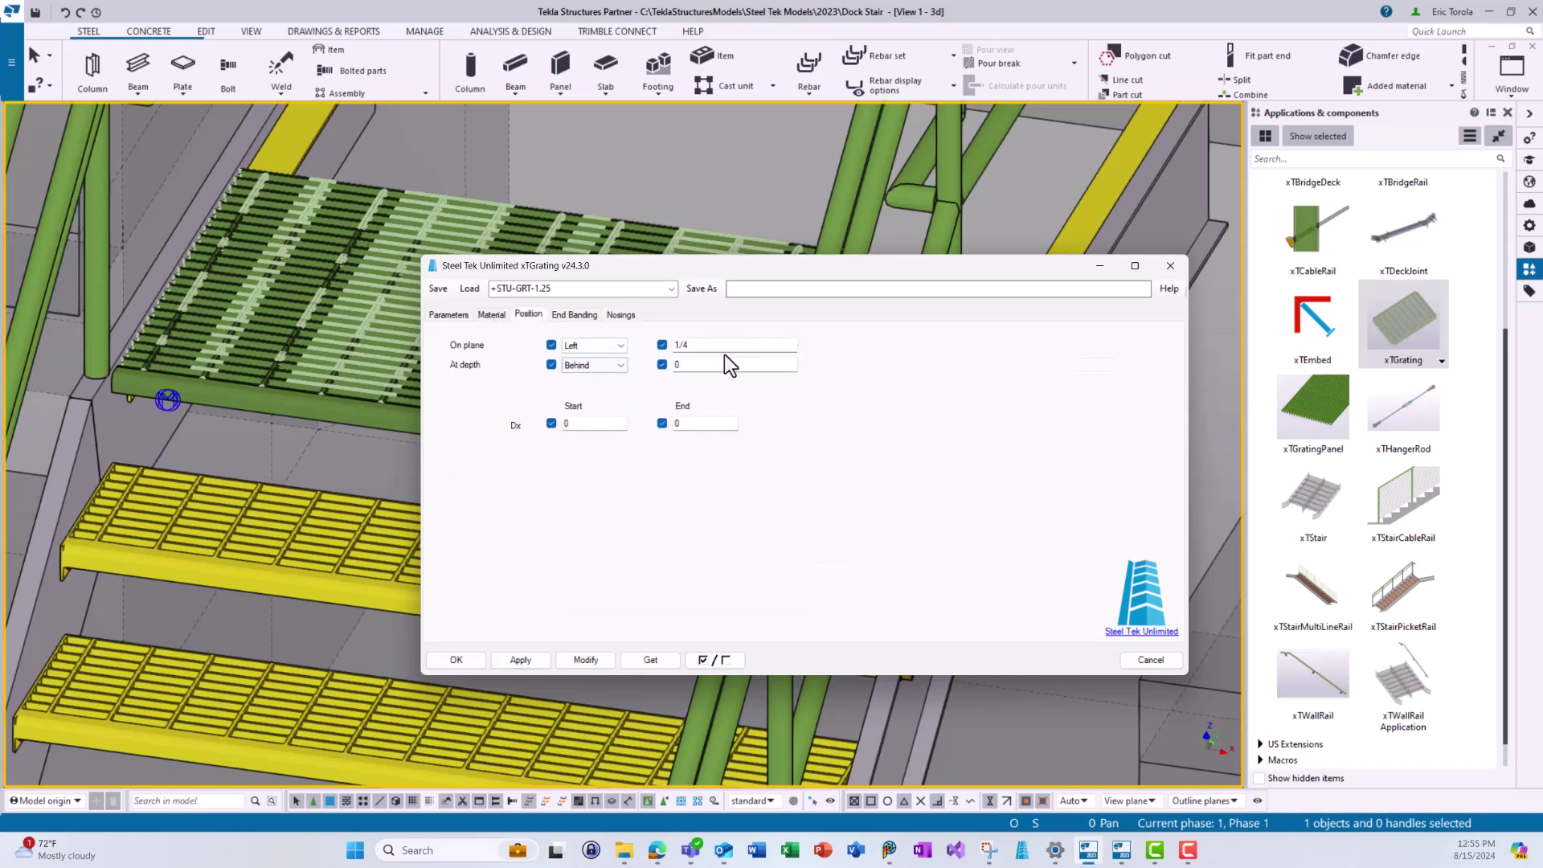
Set the nominal panel width to 2'-7 and accept the grating settings
left_click(455, 318)
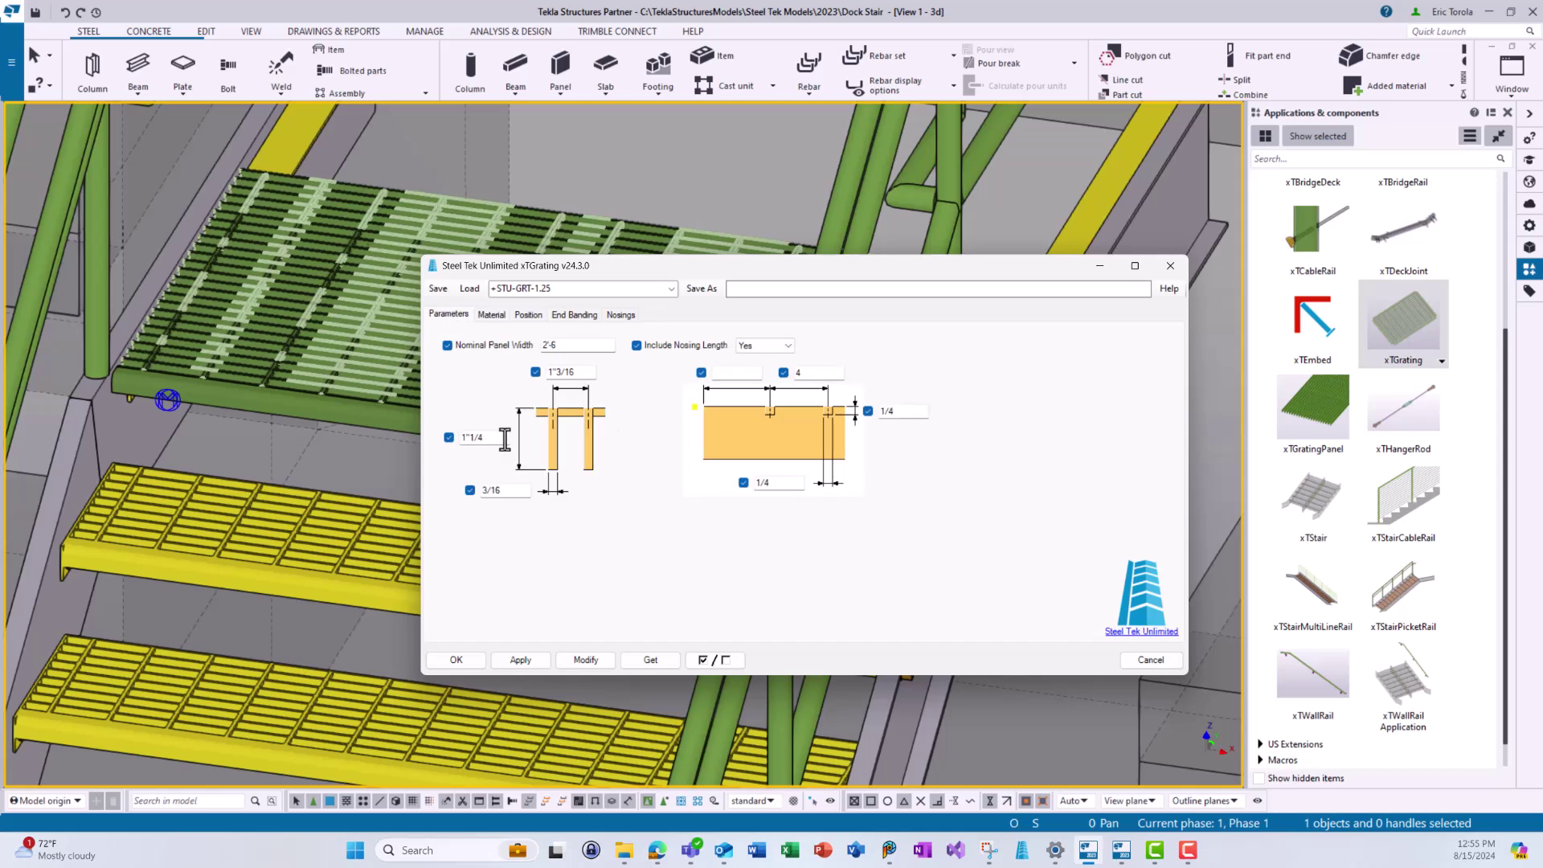
left_click(563, 345)
type("7")
left_click(457, 660)
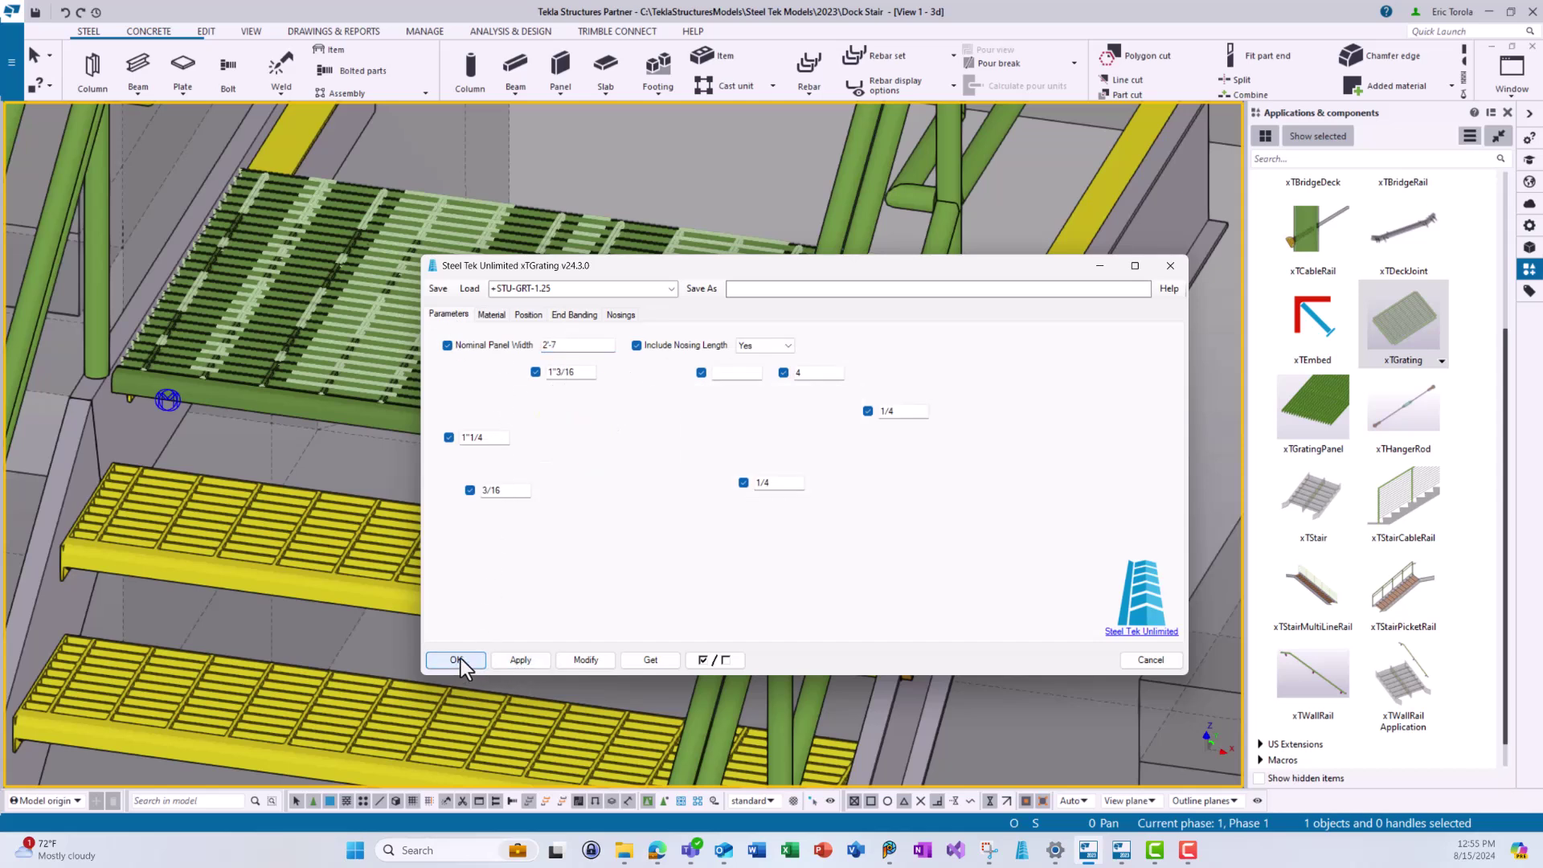
left_click(1403, 338)
Place another grating from the landing corner to the top corner
scroll(241, 160, "up", 6)
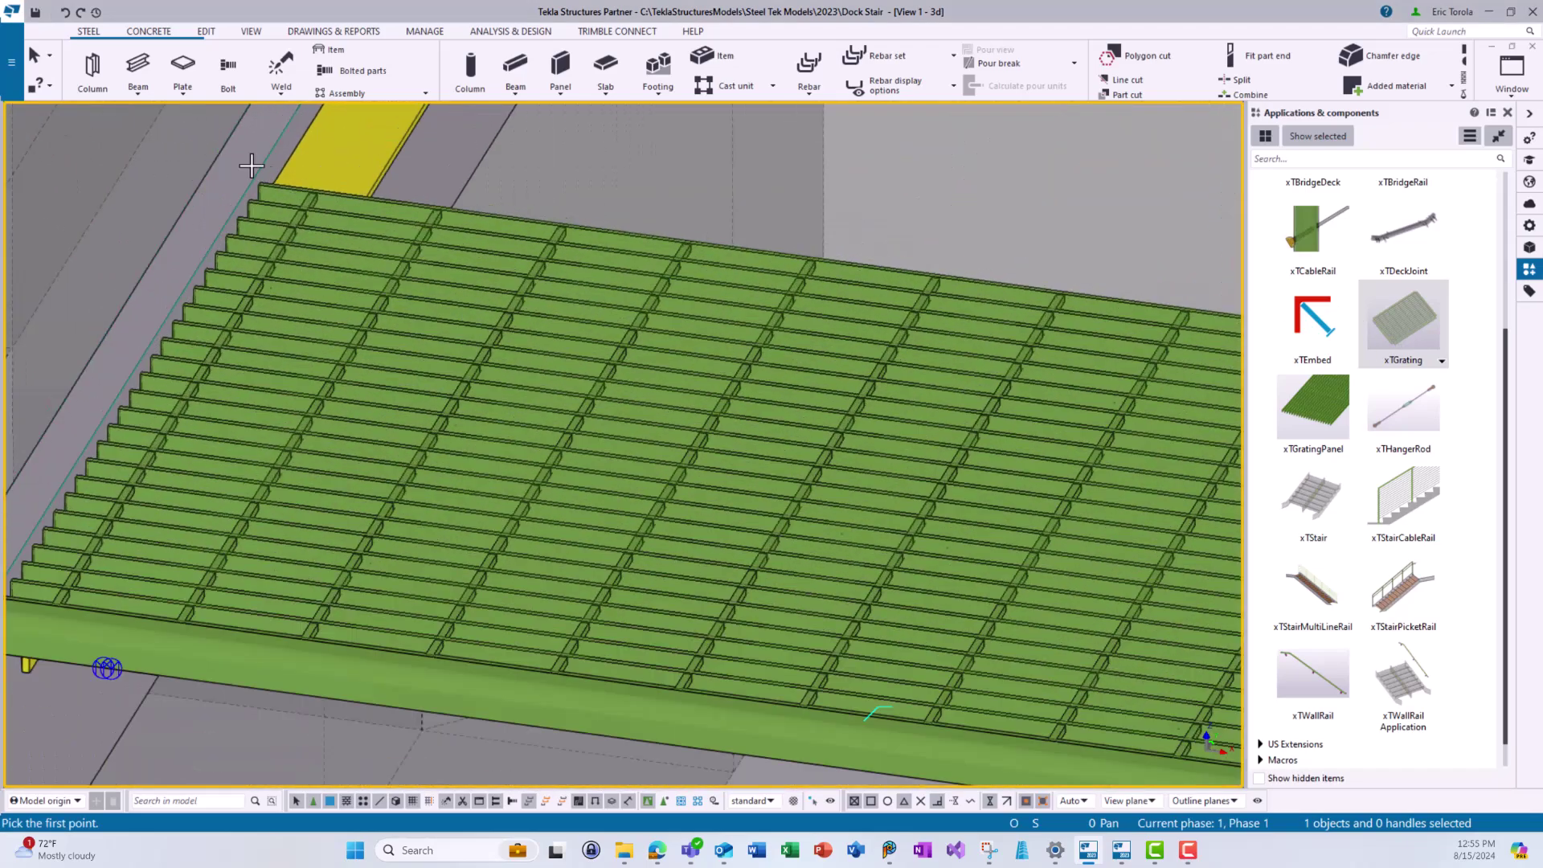
left_click(272, 209)
scroll(273, 211, "down", 5)
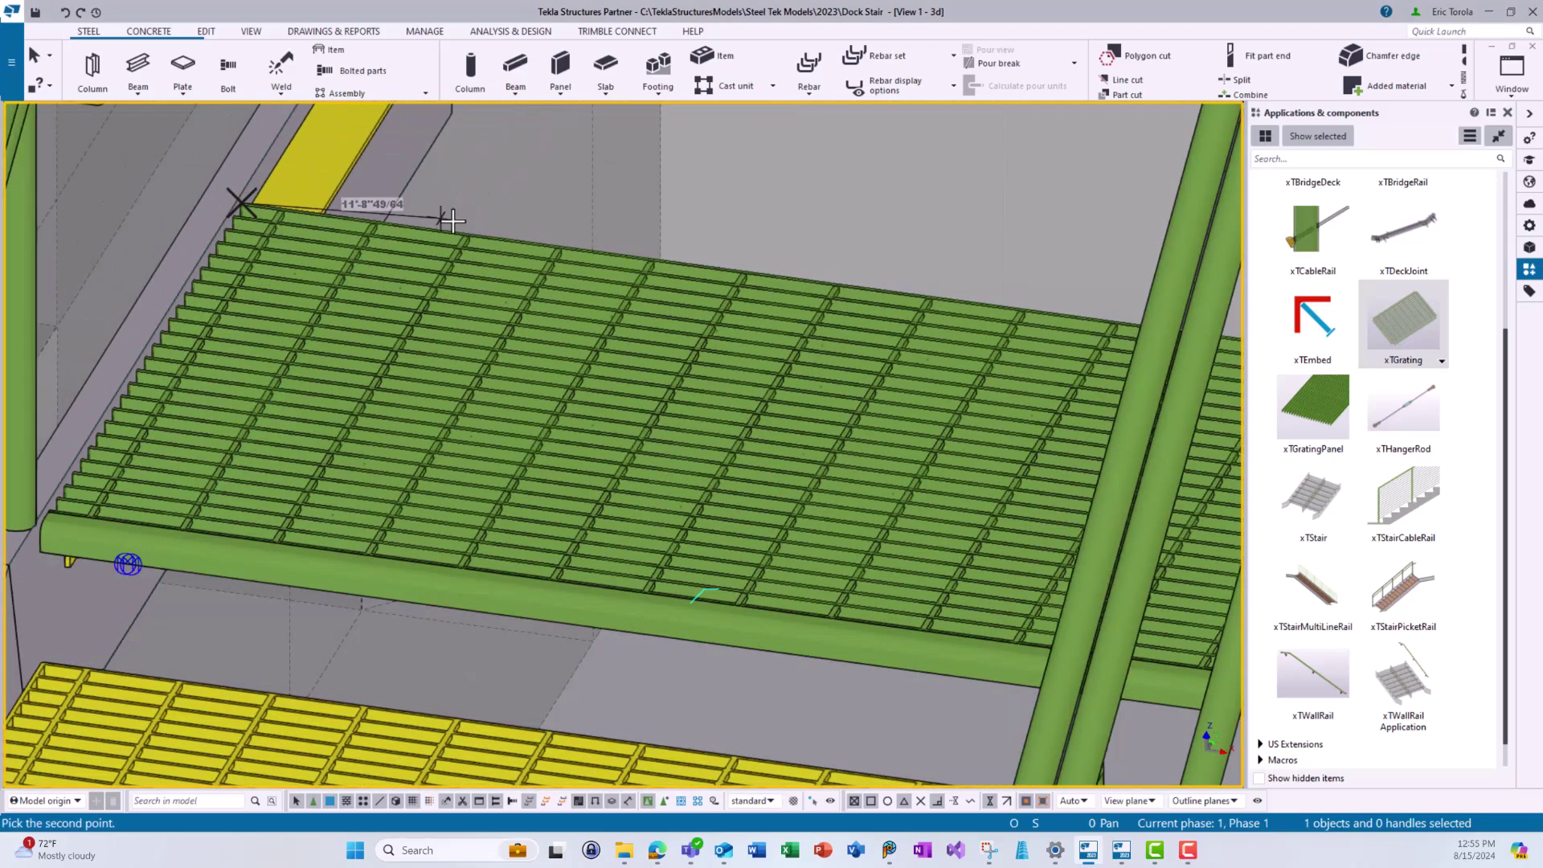
middle_click_drag(457, 222, 518, 239, "ctrl")
scroll(519, 239, "down", 5)
scroll(758, 352, "up", 6)
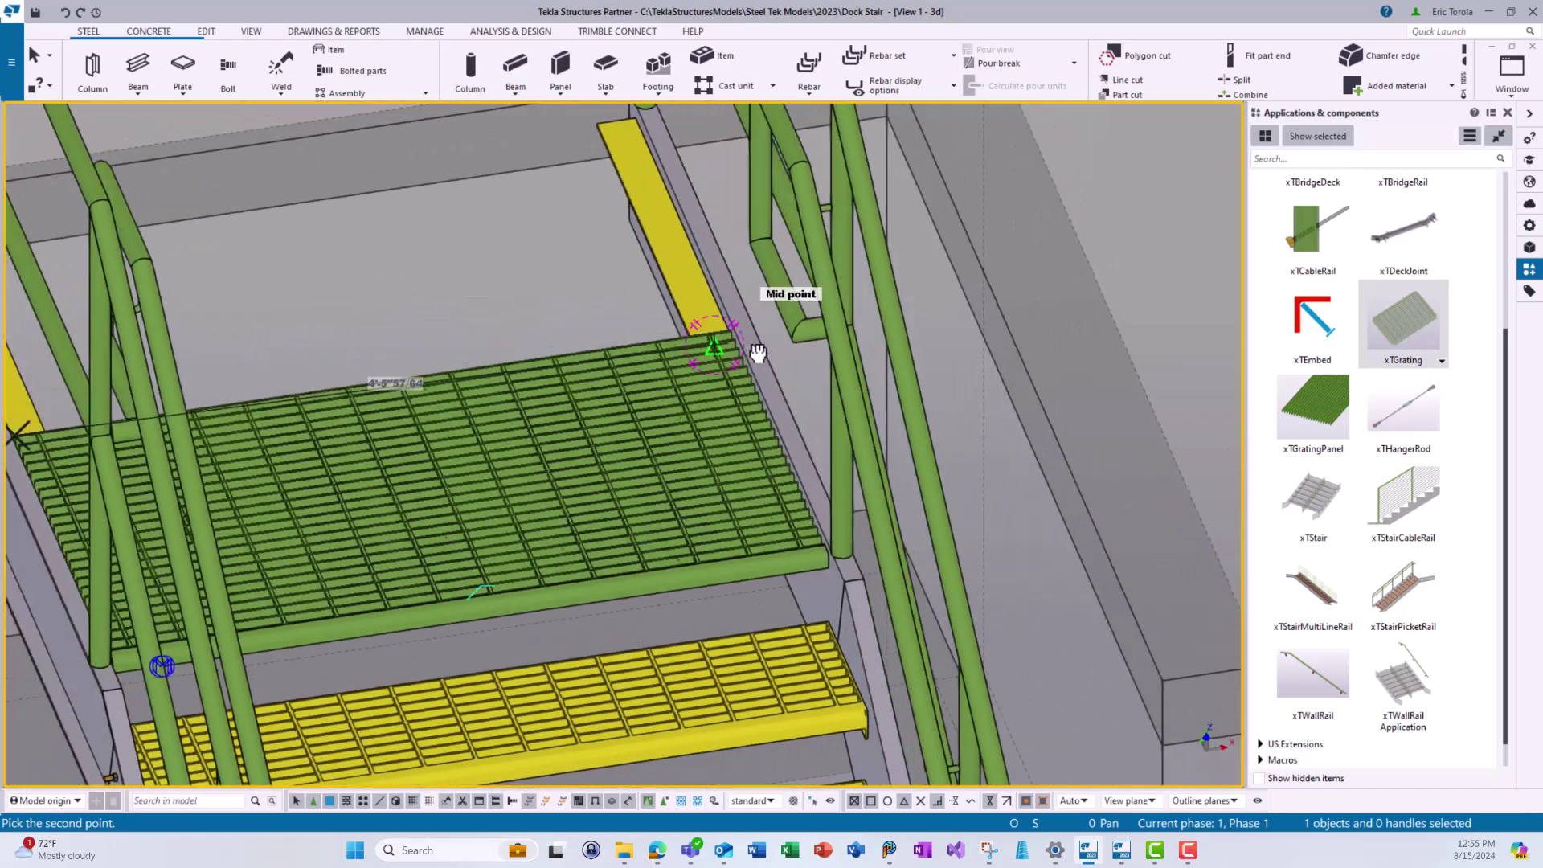
middle_click_drag(759, 352, 810, 345, "ctrl")
scroll(776, 331, "up", 6)
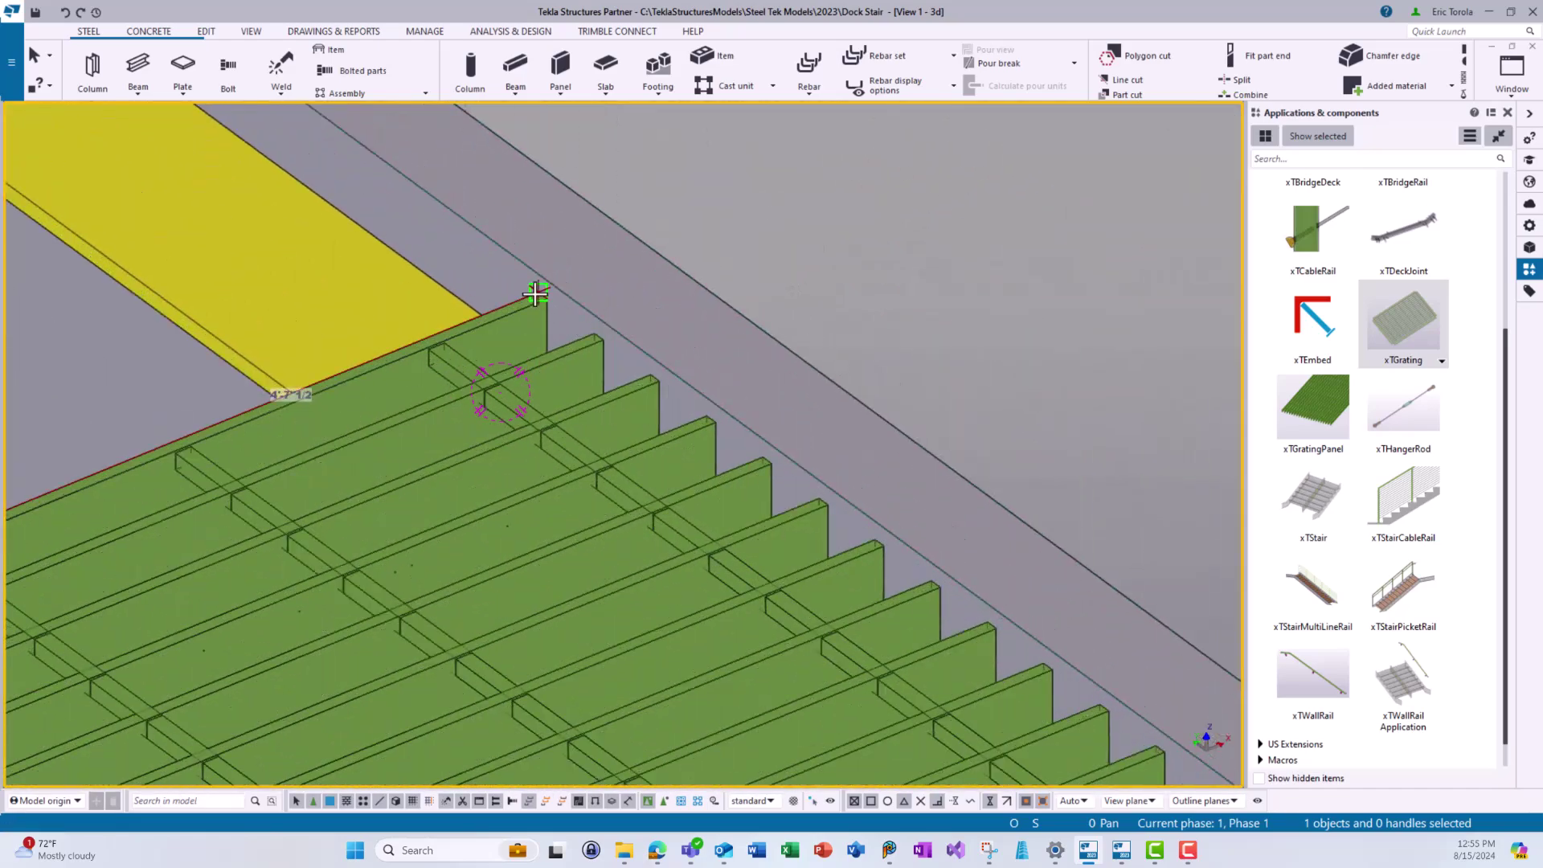
left_click(537, 295)
End grating placement and open the new grating's Position settings
scroll(681, 215, "down", 2)
right_click(682, 215)
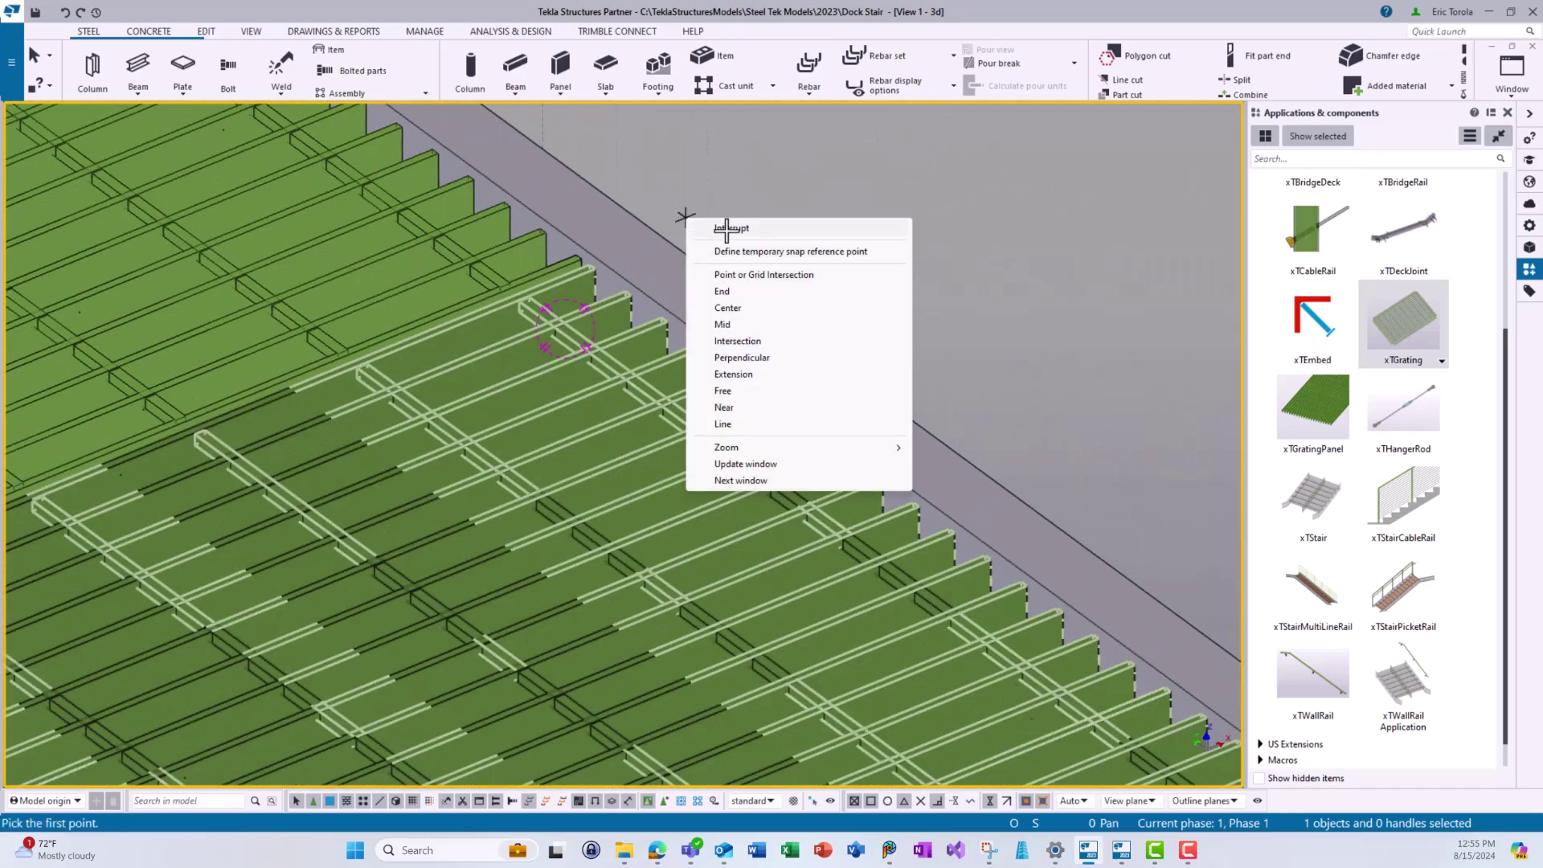
left_click(734, 229)
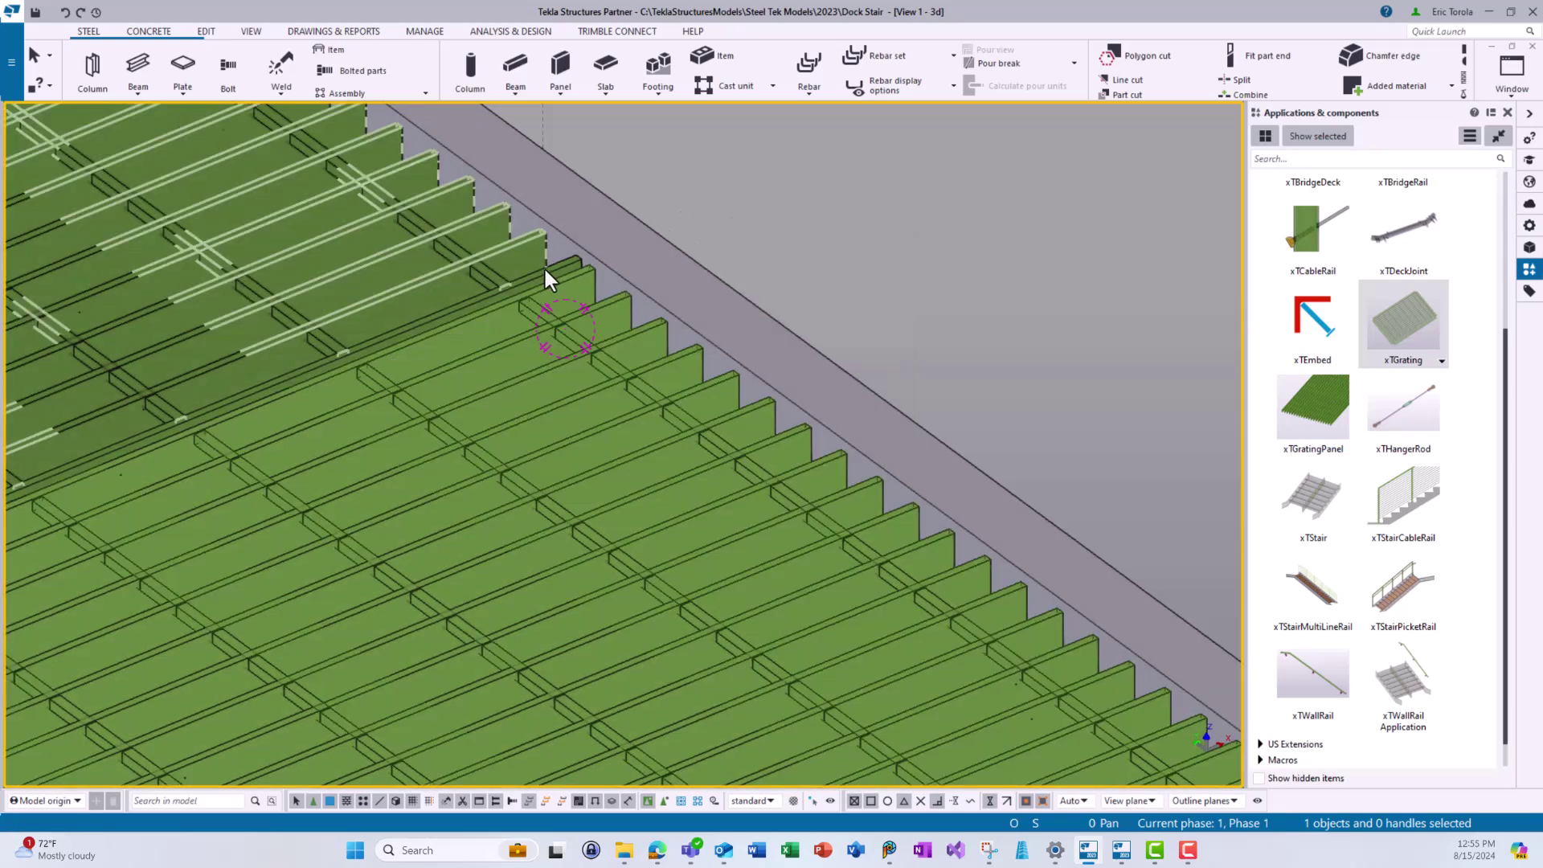
left_click(543, 267)
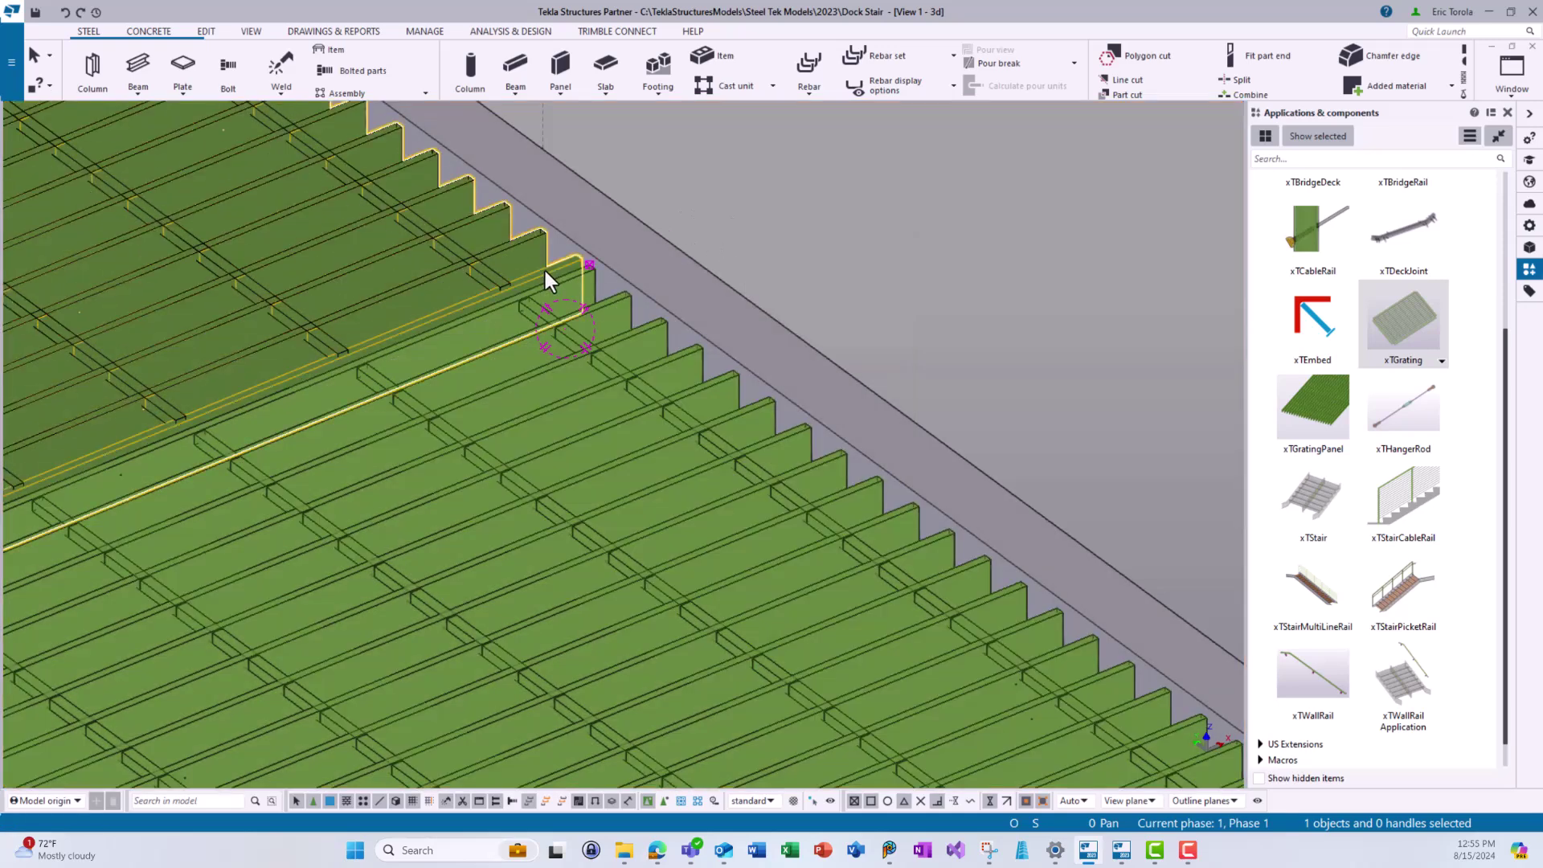
left_click(527, 314)
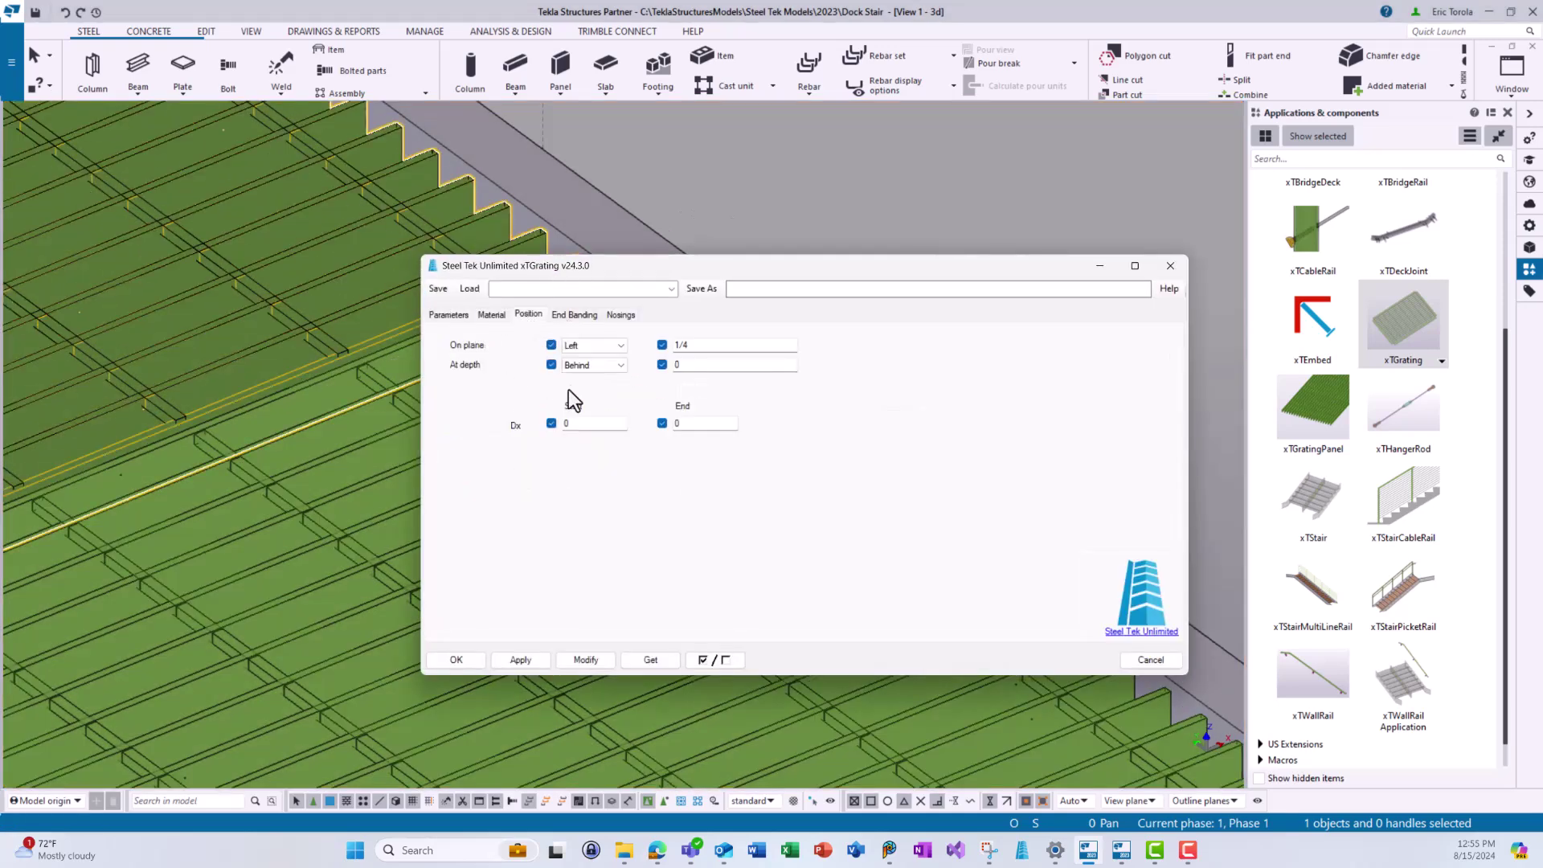